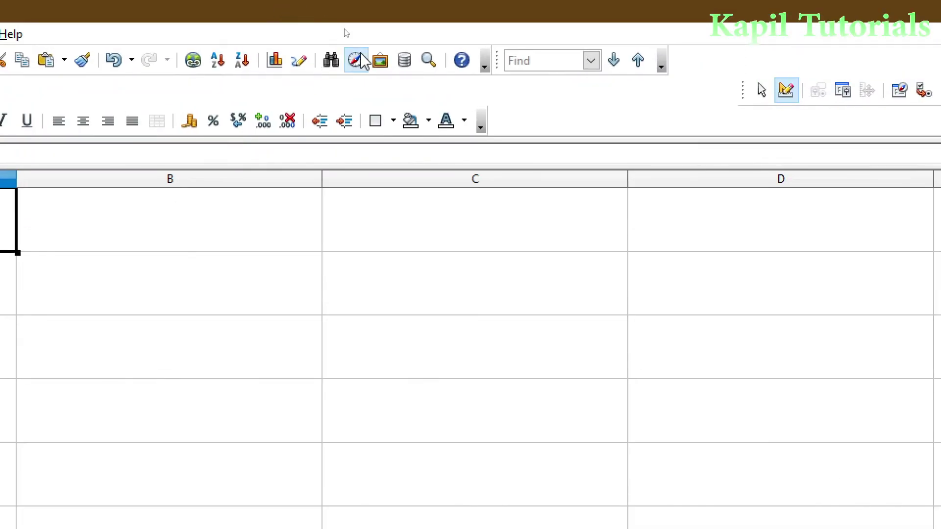
# Show the Data Sources pane and expand the MAILMERGE DATASOURCE database's tables.
pyautogui.click(405, 65)
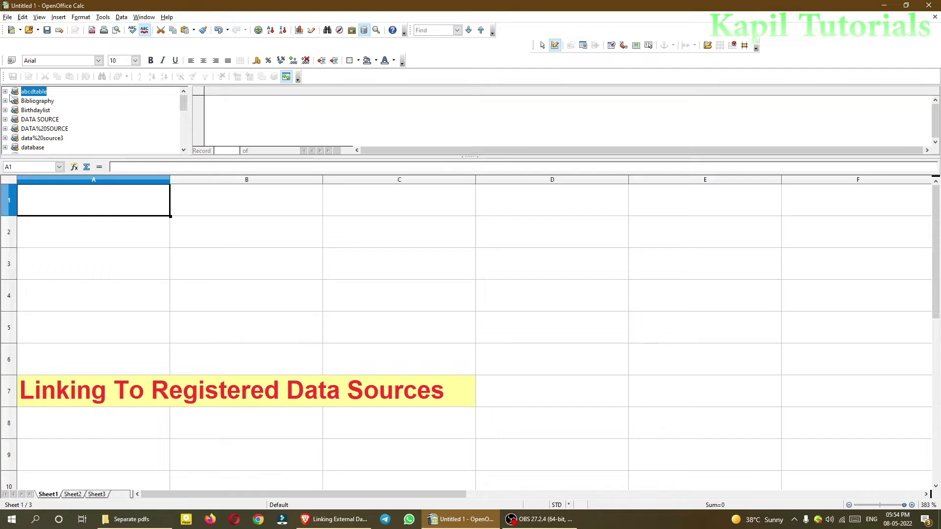
pyautogui.moveTo(184, 104); pyautogui.dragTo(184, 136)
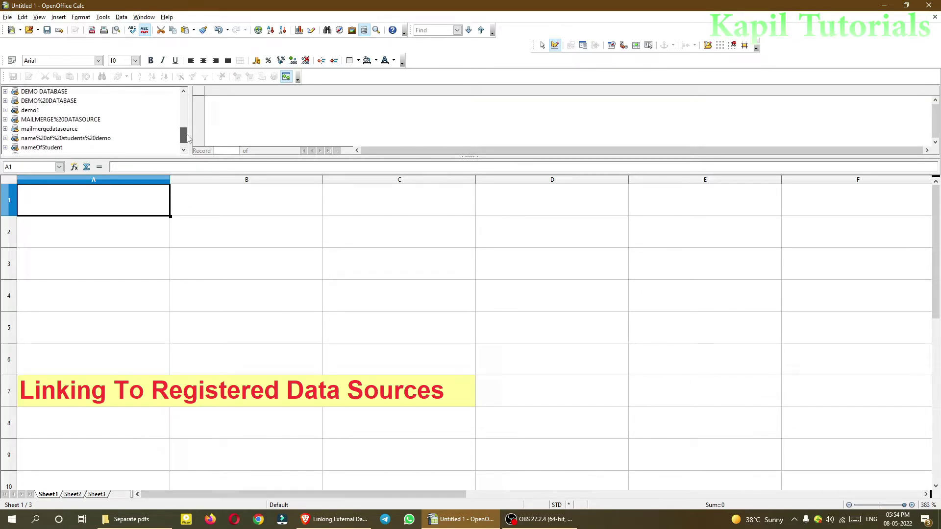
pyautogui.click(5, 120)
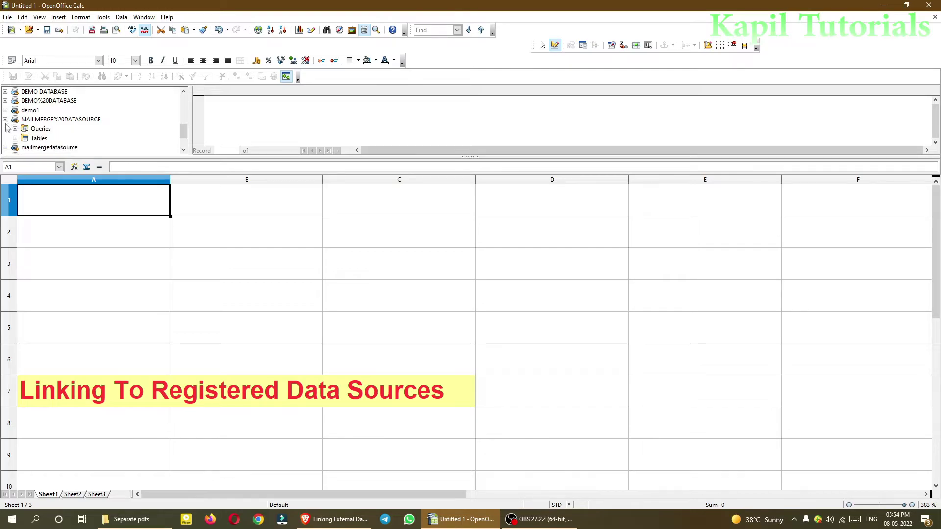
pyautogui.click(39, 138)
# Expand nameOfStudent > Tables and view the nameOfStudent table's three name/class records.
pyautogui.moveTo(181, 131); pyautogui.dragTo(181, 138)
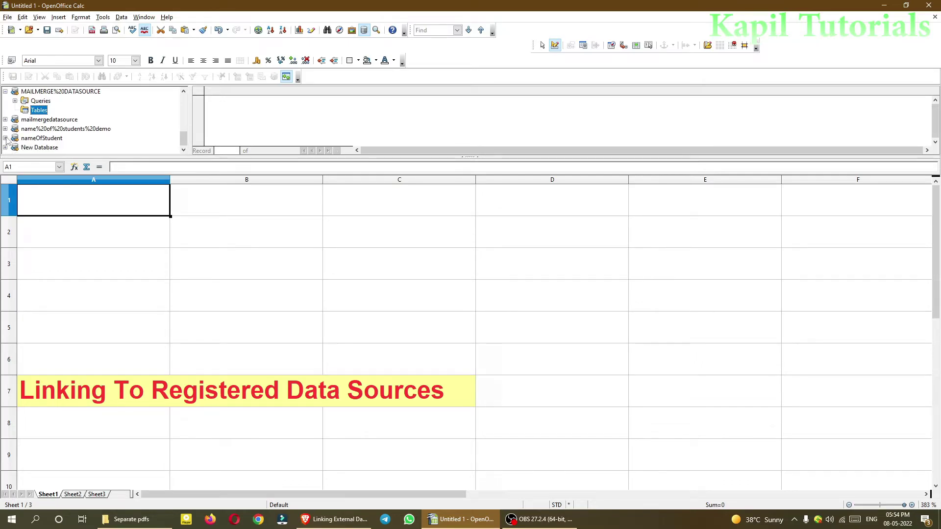
pyautogui.click(5, 138)
pyautogui.click(40, 138)
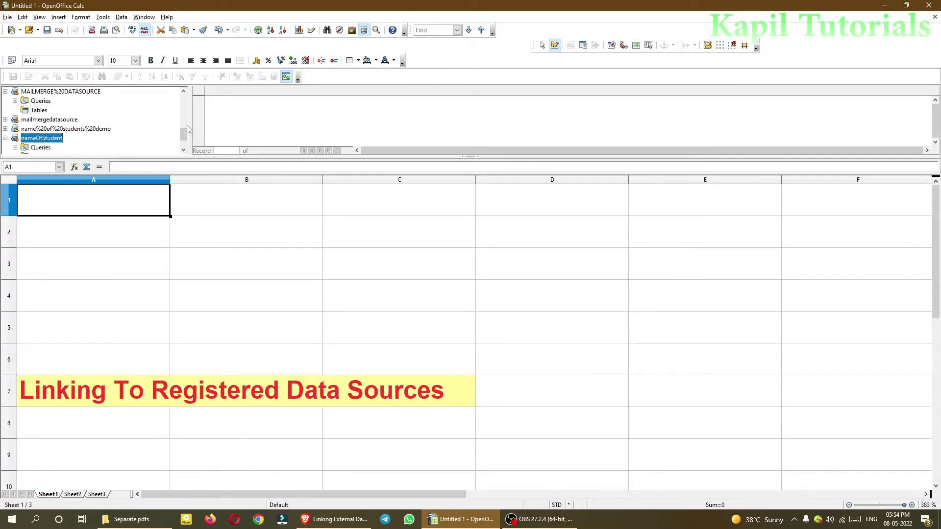
pyautogui.scroll(-1, 49, 139)
pyautogui.click(15, 138)
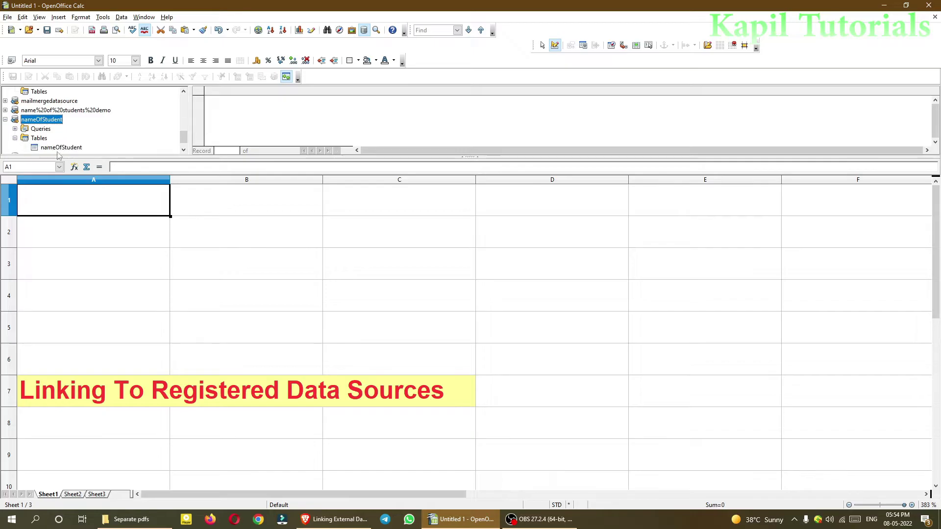
pyautogui.click(58, 148)
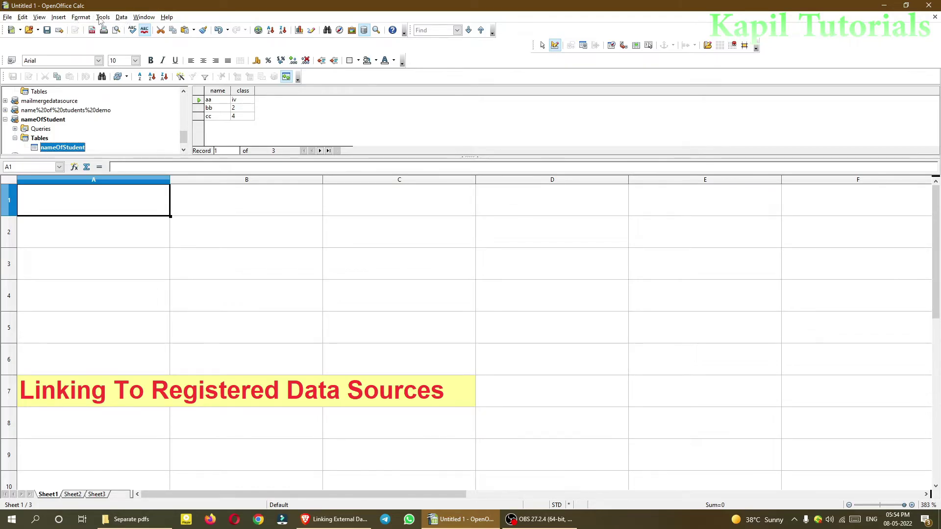
pyautogui.click(102, 18)
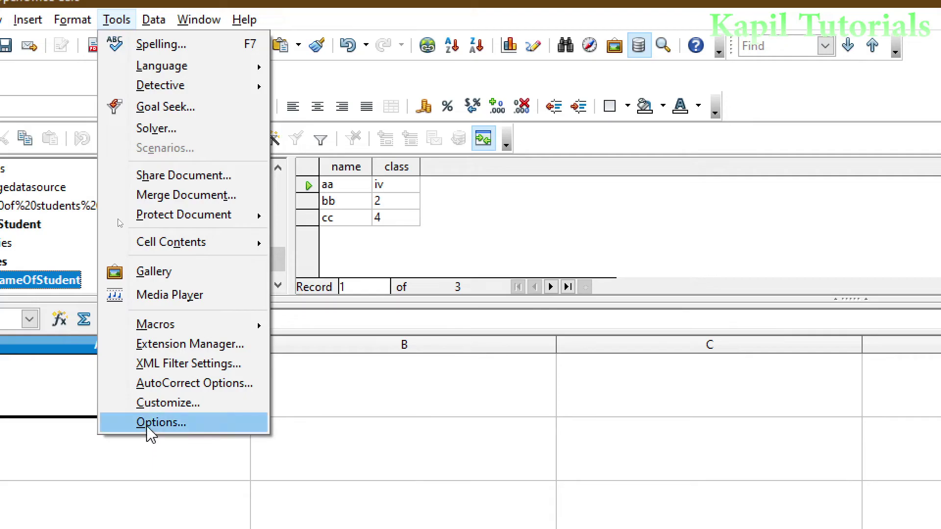
pyautogui.click(148, 428)
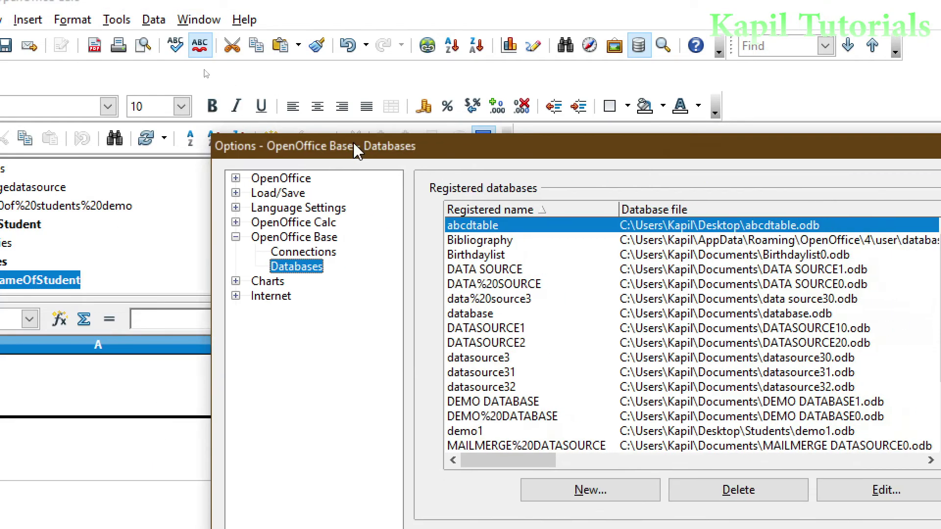
pyautogui.moveTo(358, 152); pyautogui.dragTo(261, 92)
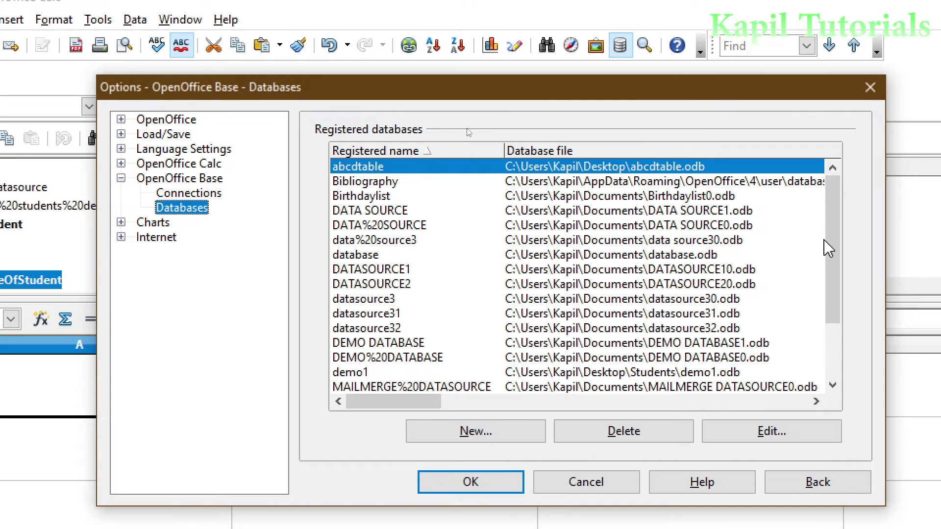
pyautogui.moveTo(828, 256)
pyautogui.mouseDown()
pyautogui.moveTo(819, 304)
pyautogui.moveTo(812, 237)
pyautogui.moveTo(811, 315)
pyautogui.mouseUp()
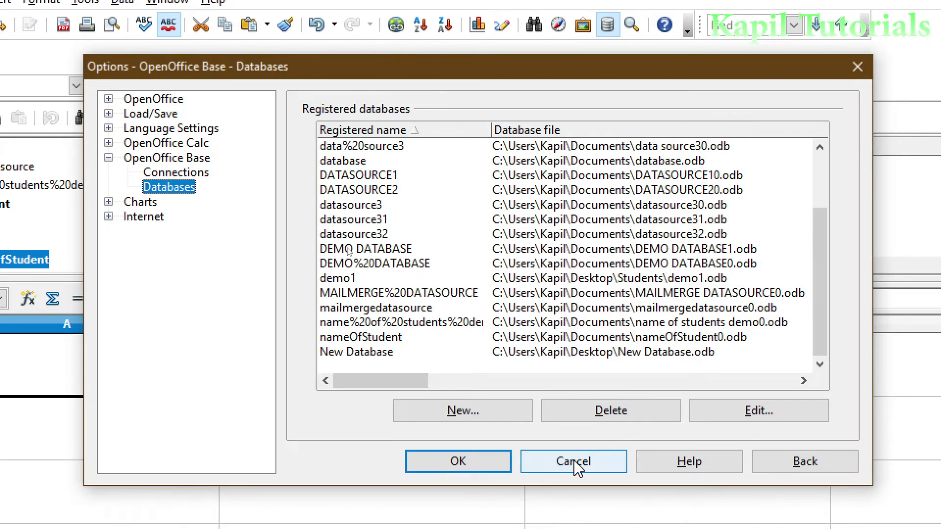
pyautogui.click(576, 483)
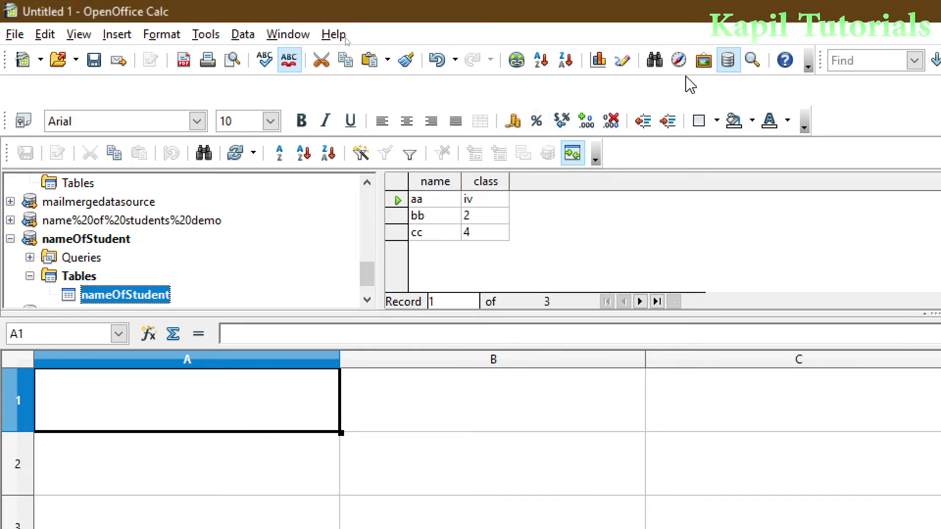
# Close the Data Sources browser and create a new blank text document, Untitled 2.
pyautogui.click(727, 61)
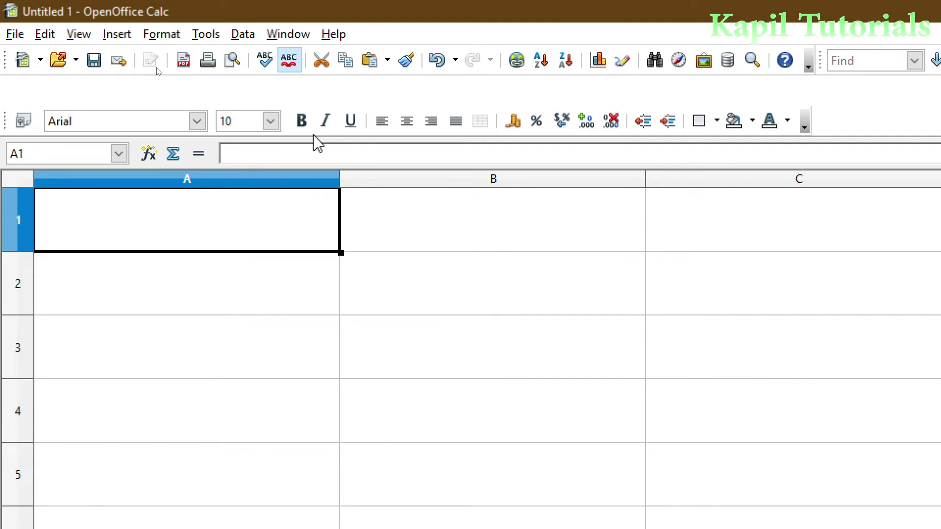
pyautogui.click(19, 36)
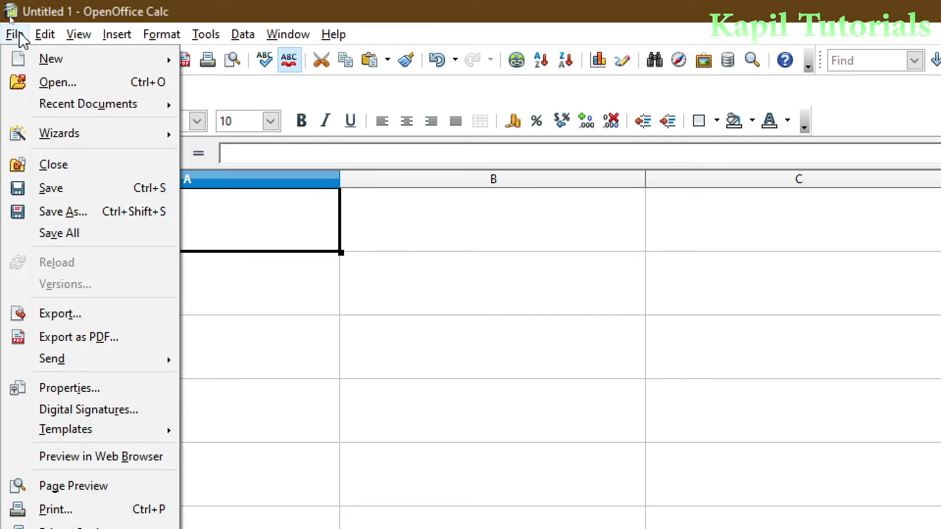
pyautogui.moveTo(51, 59)
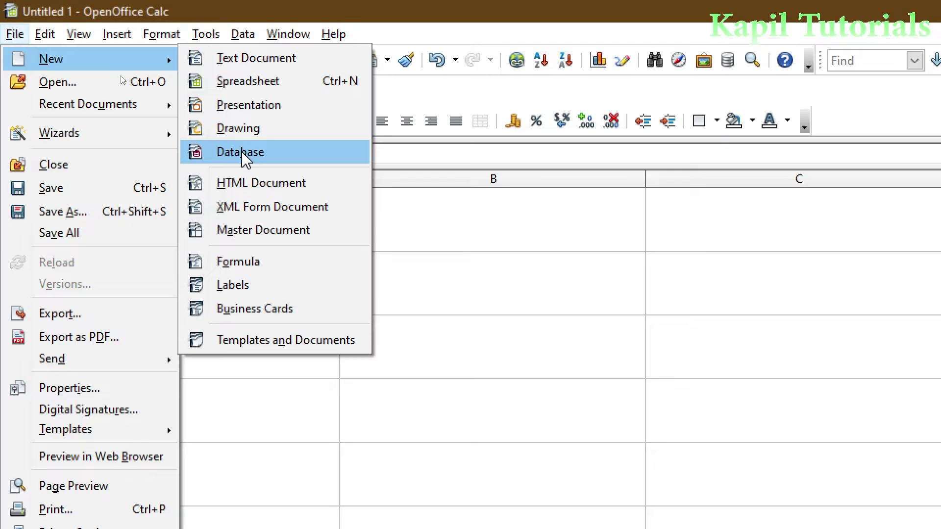
pyautogui.click(240, 66)
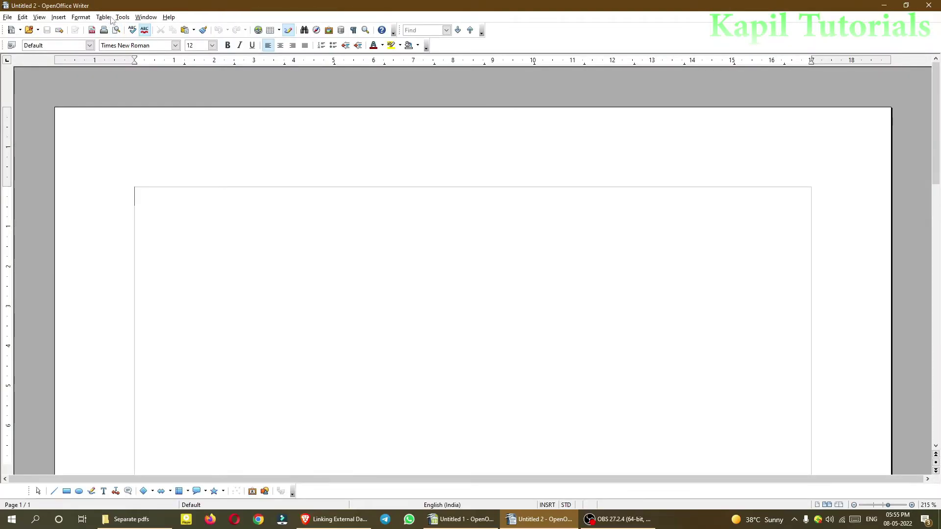
# Launch the Mail Merge Wizard from Tools on the current document, keeping Letter as the type.
pyautogui.click(120, 18)
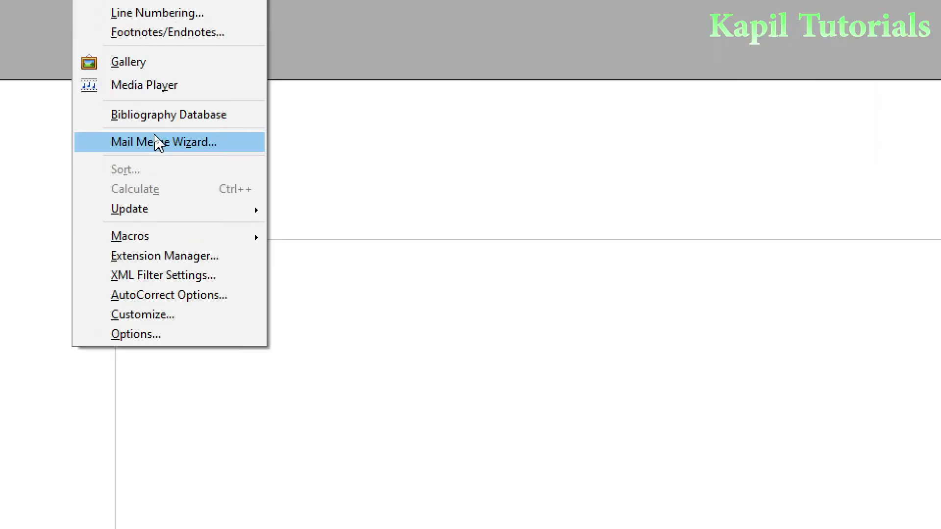
pyautogui.click(147, 147)
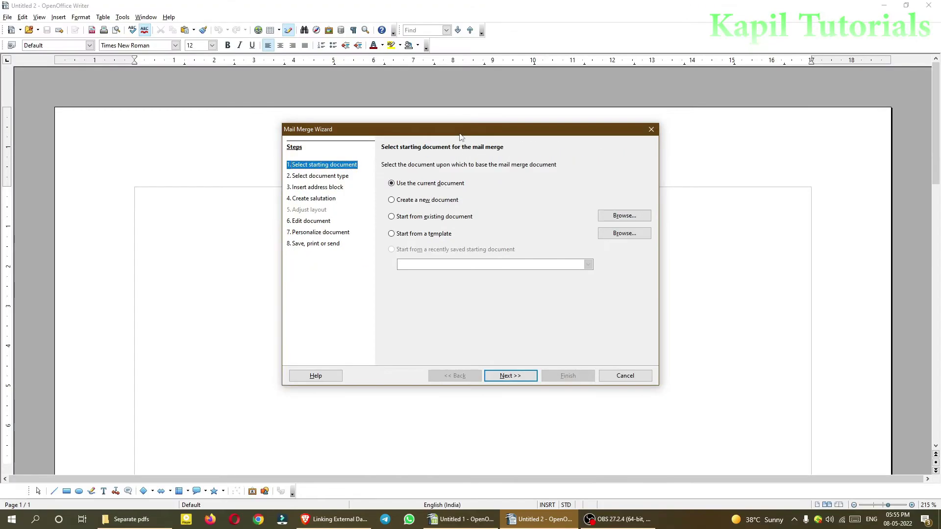
pyautogui.moveTo(461, 137); pyautogui.dragTo(420, 129)
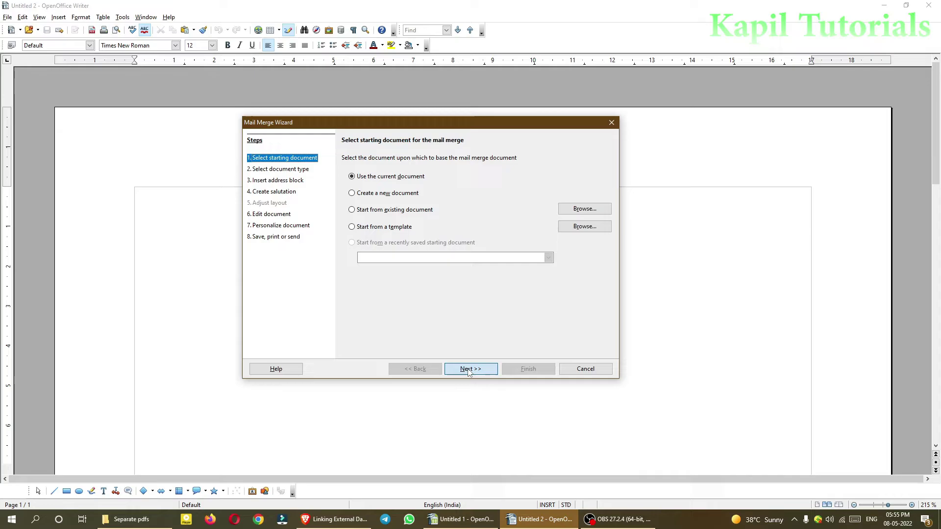
pyautogui.click(469, 371)
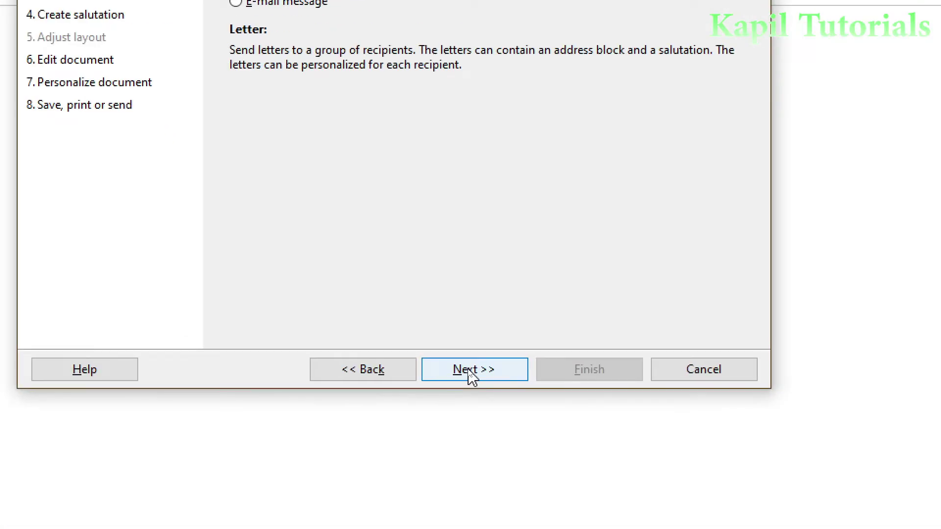
pyautogui.click(468, 371)
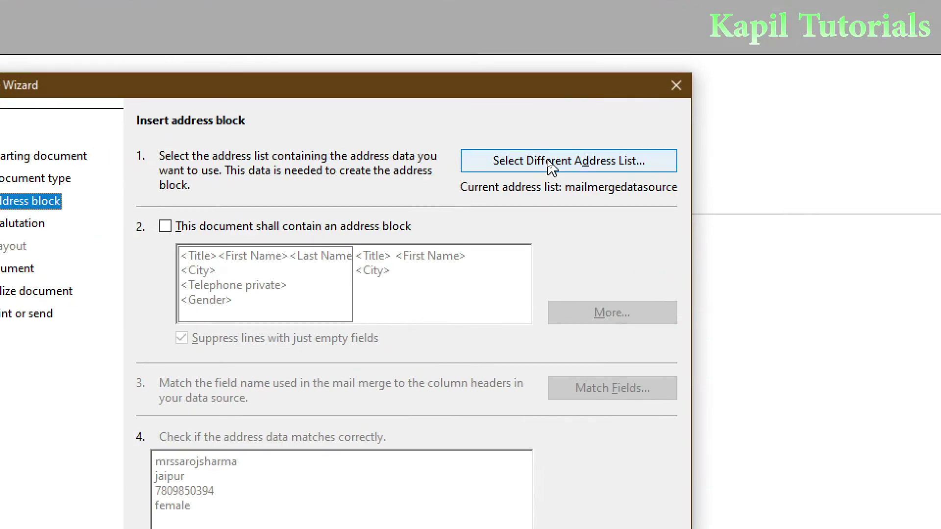
# From Select Different Address List, create a new address list and reach its Customize field settings.
pyautogui.click(549, 163)
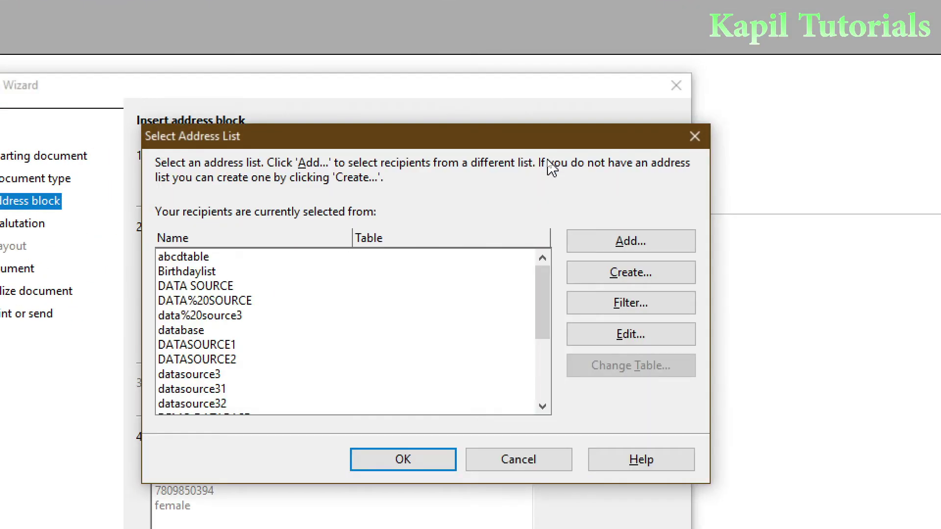
pyautogui.moveTo(484, 143); pyautogui.dragTo(494, 126)
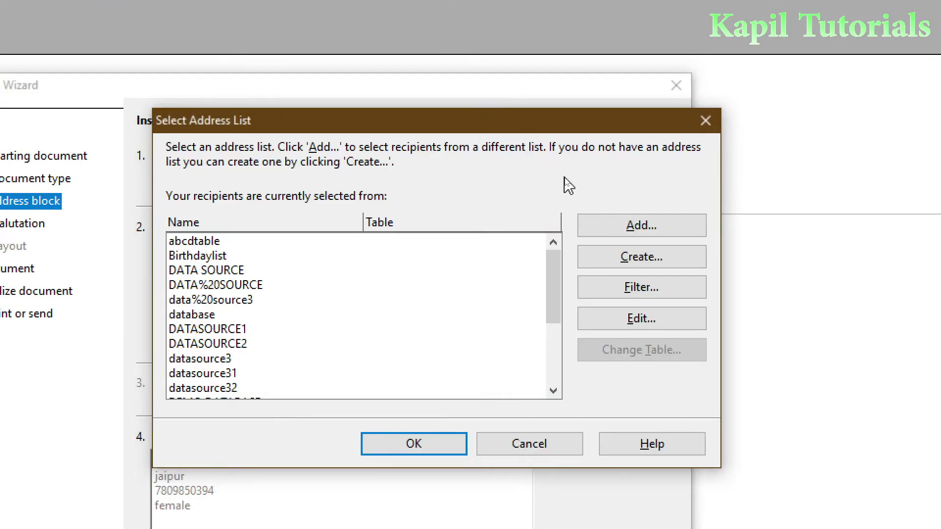
pyautogui.click(630, 258)
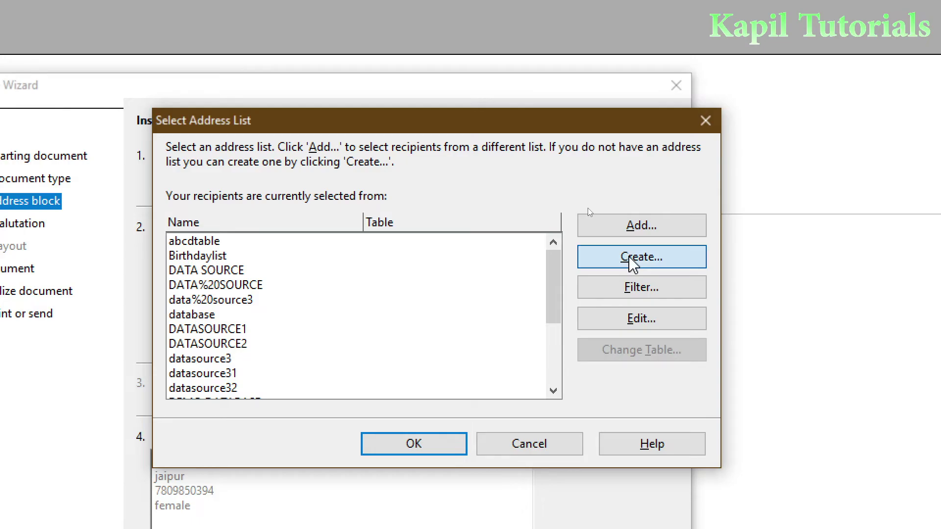
pyautogui.moveTo(452, 177); pyautogui.dragTo(441, 102)
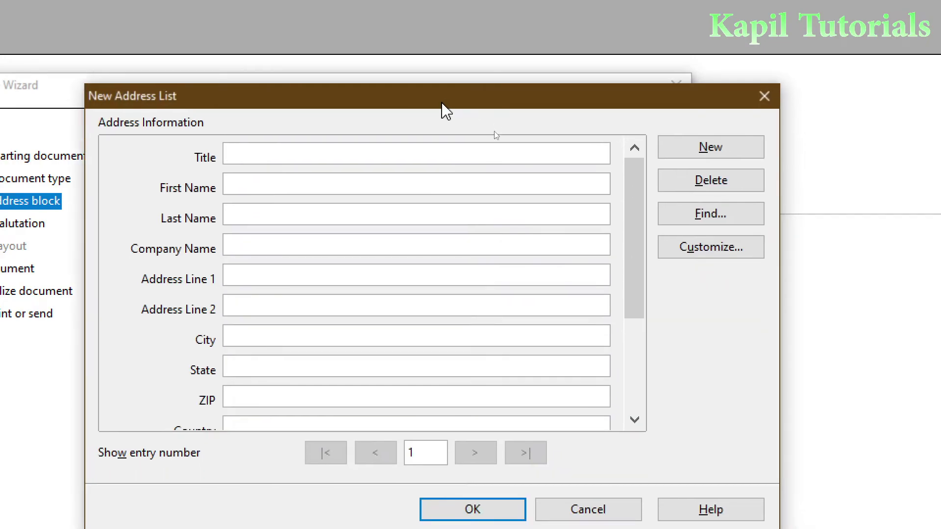
pyautogui.click(686, 258)
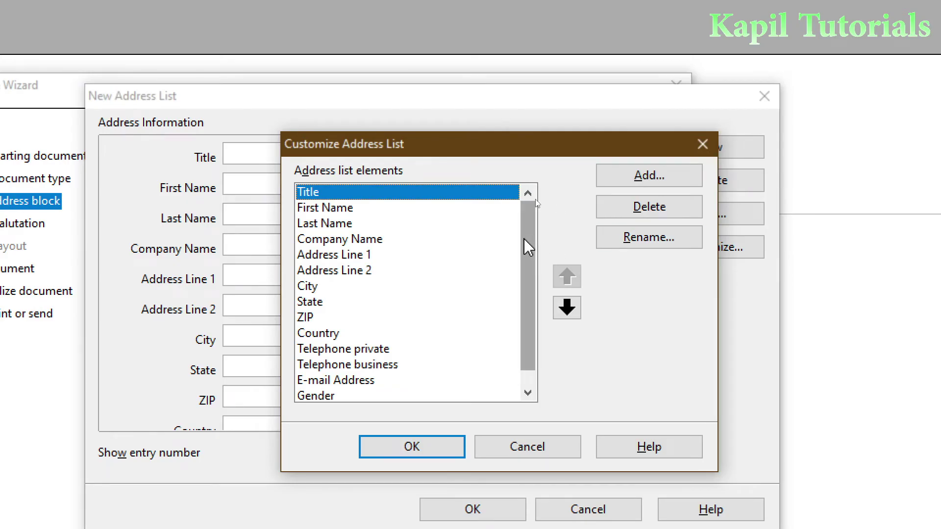
# Delete every default address field, from Gender at the bottom up to Title.
pyautogui.scroll(-1, 532, 295)
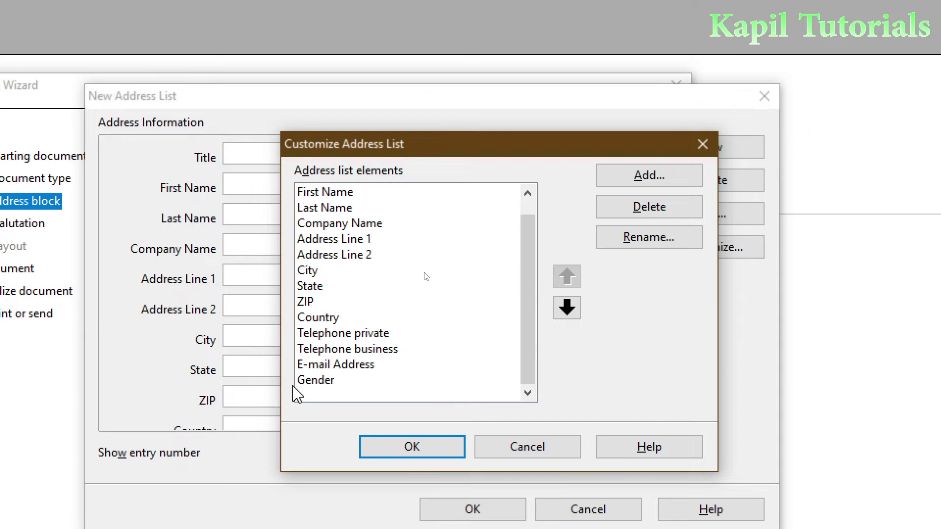
pyautogui.click(316, 387)
pyautogui.click(637, 209)
pyautogui.click(637, 208)
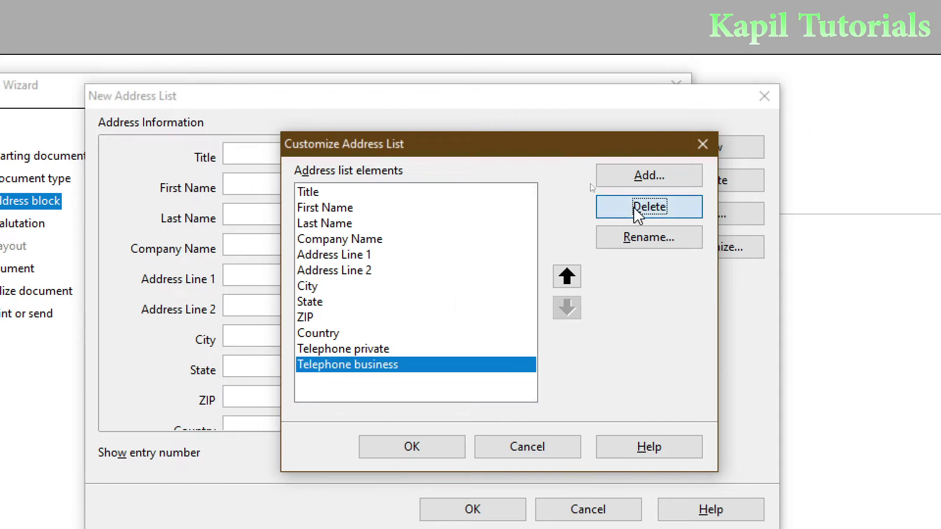
pyautogui.tripleClick(637, 208)
pyautogui.doubleClick(638, 208)
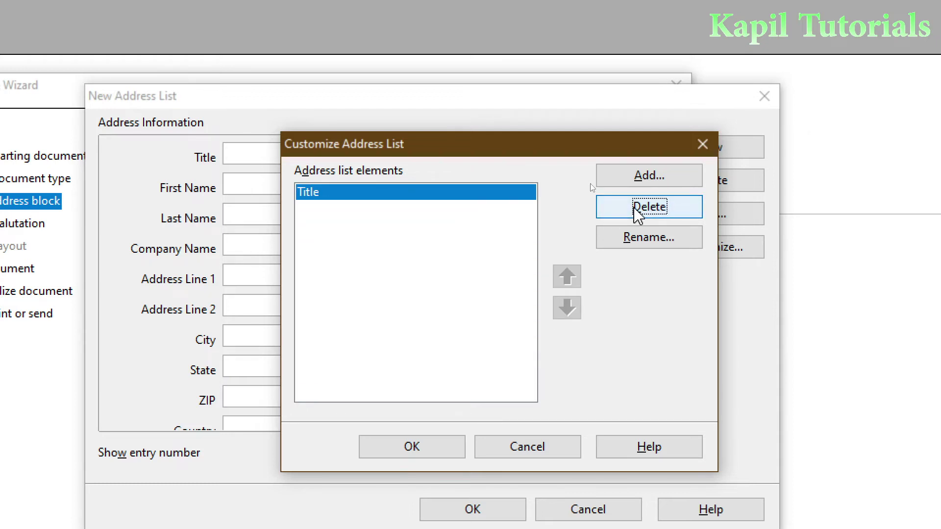
pyautogui.click(637, 209)
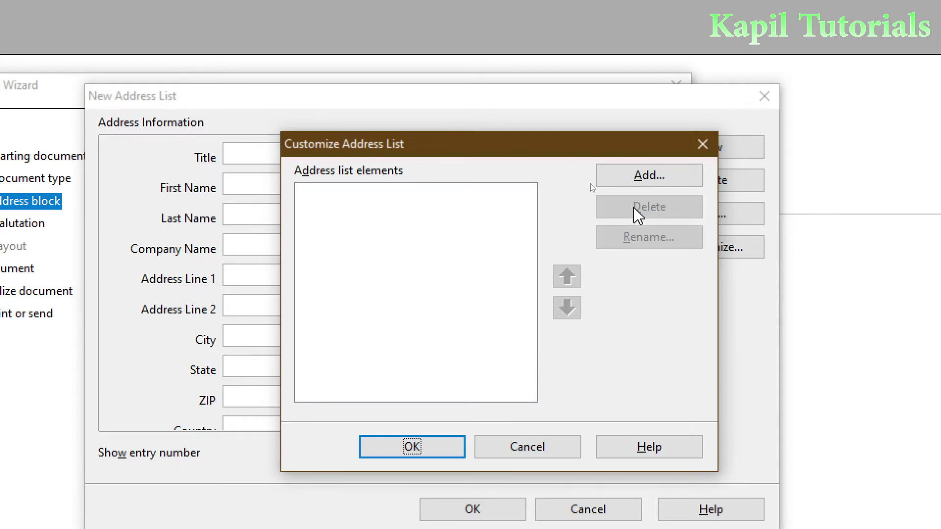
# Add the fields 'Name' and 'City' and confirm the customized list.
pyautogui.click(621, 177)
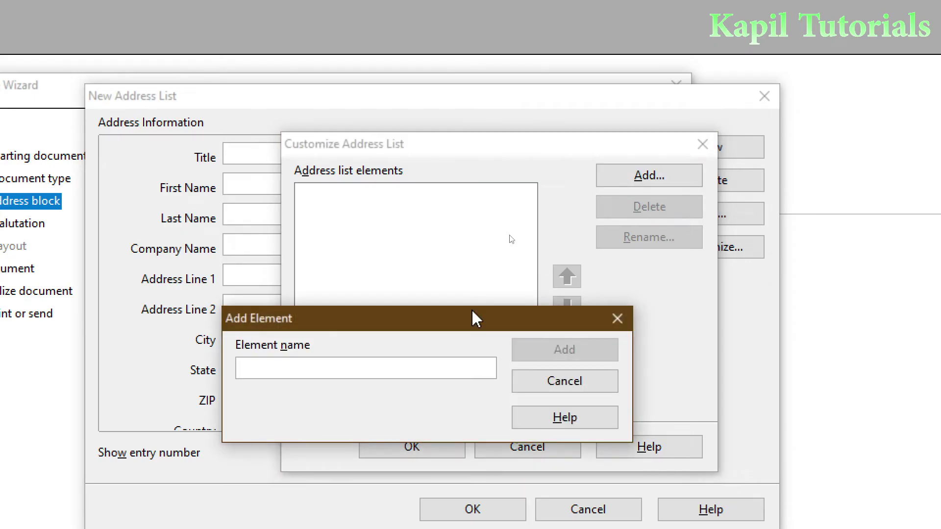
pyautogui.write('Name')
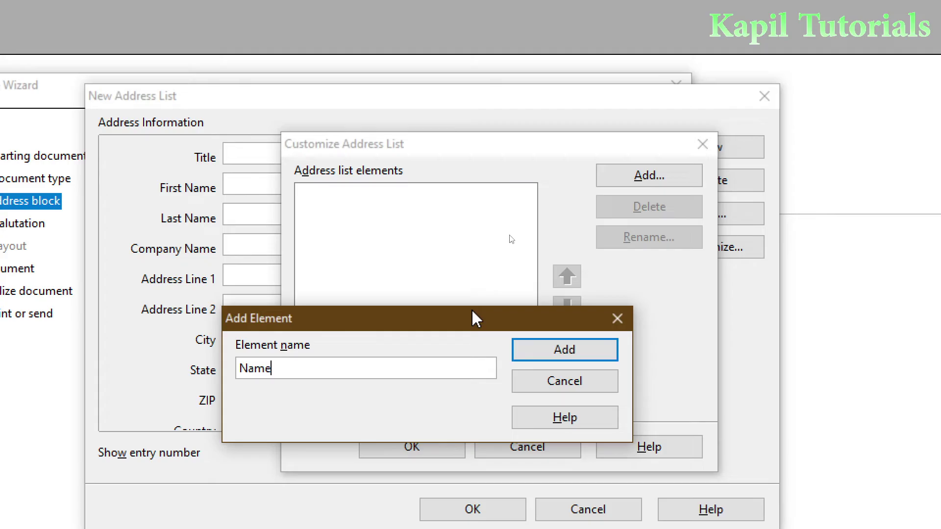
pyautogui.click(572, 351)
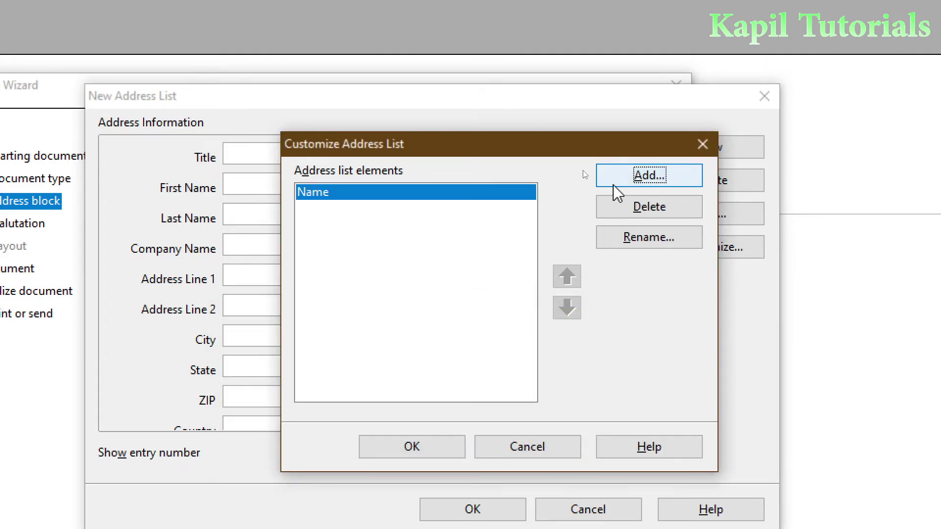
pyautogui.click(621, 182)
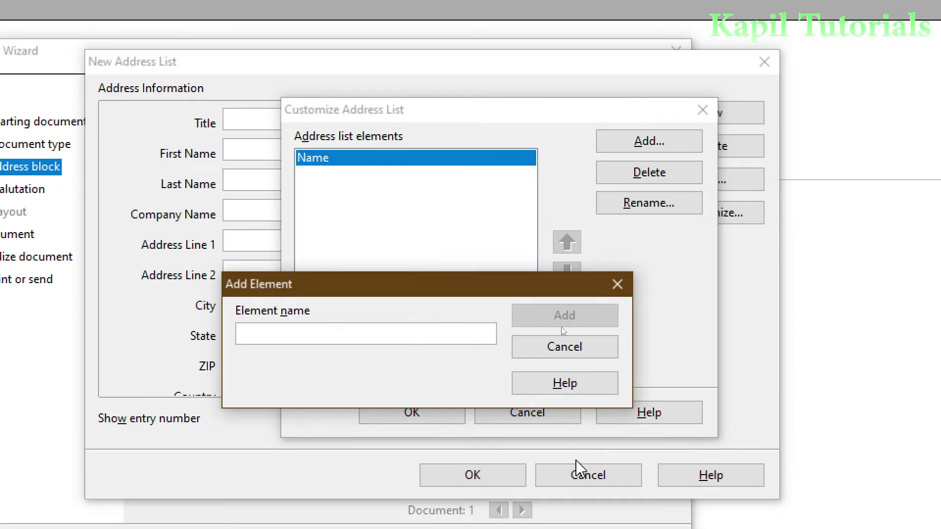
pyautogui.write('cit')
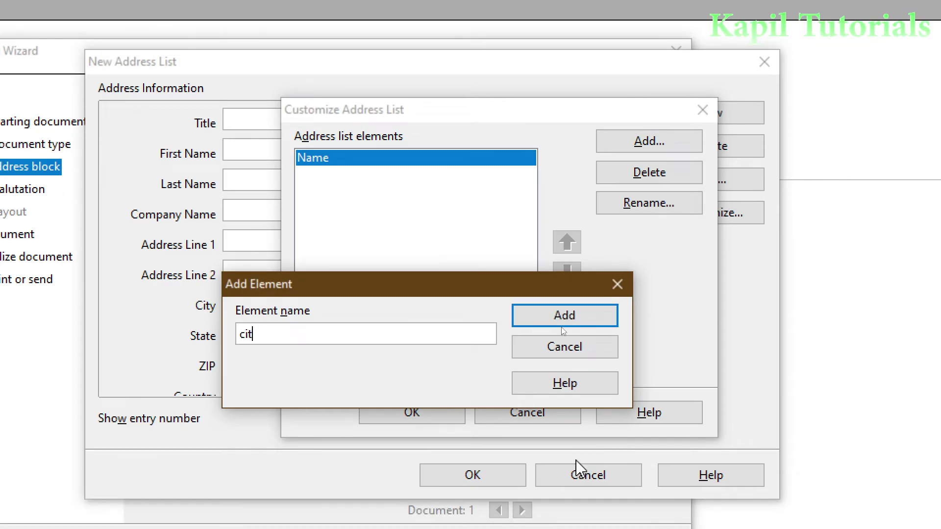
pyautogui.press('BackSpace')
pyautogui.press('BackSpace')
pyautogui.press('BackSpace')
pyautogui.press('BackSpace')
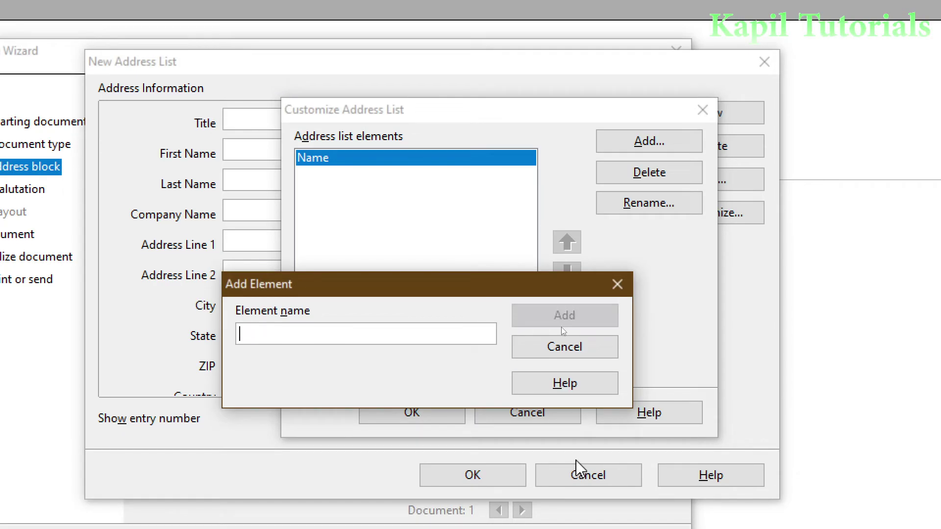
pyautogui.write('City')
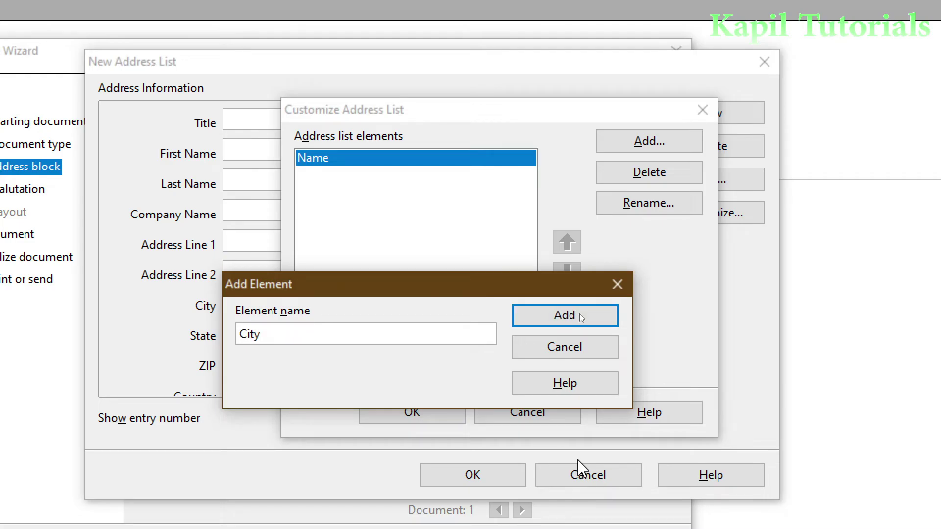
pyautogui.click(564, 319)
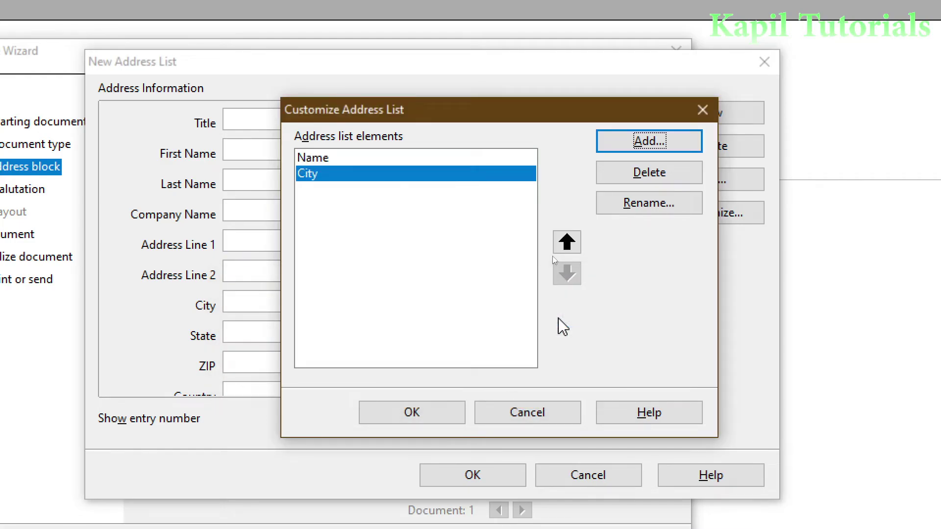
pyautogui.click(403, 415)
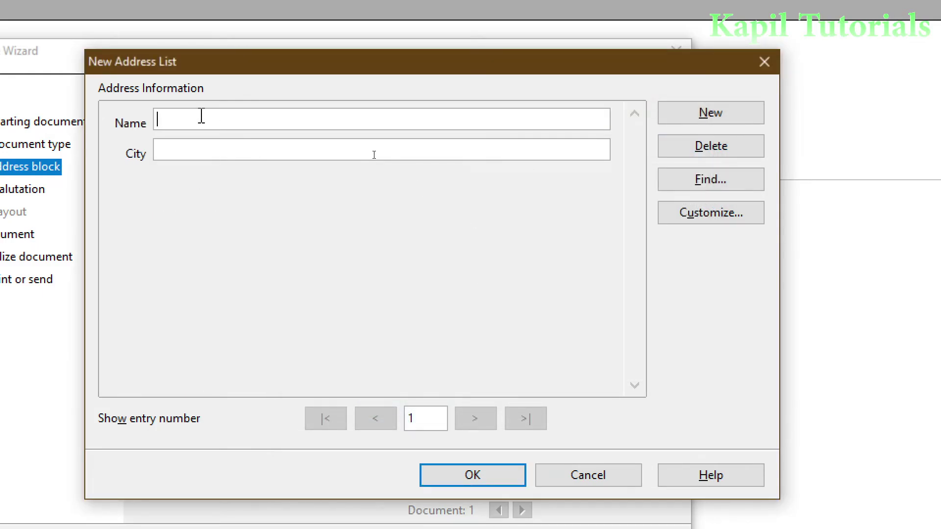
# Enter the first two address entries: AAA/KALKA and BBB/PINJORE.
pyautogui.write('AAA')
pyautogui.write('KALKA')
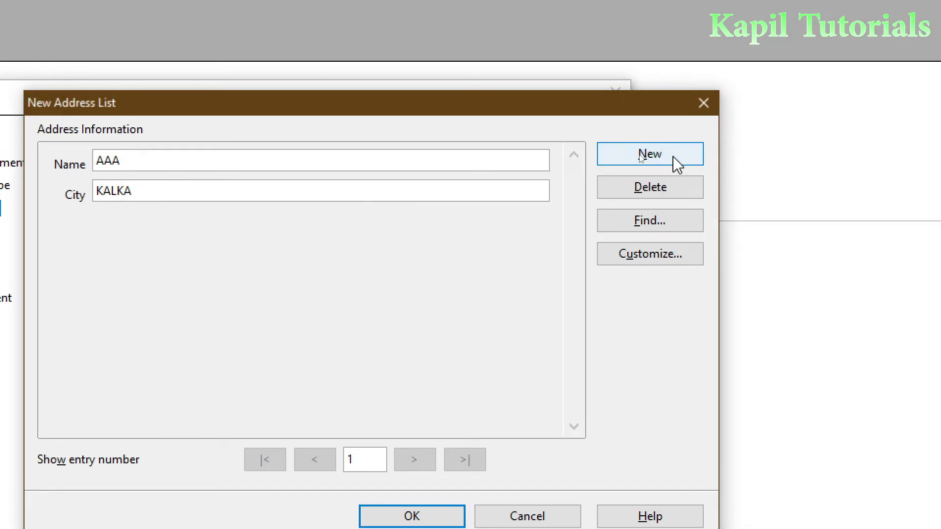
pyautogui.click(735, 120)
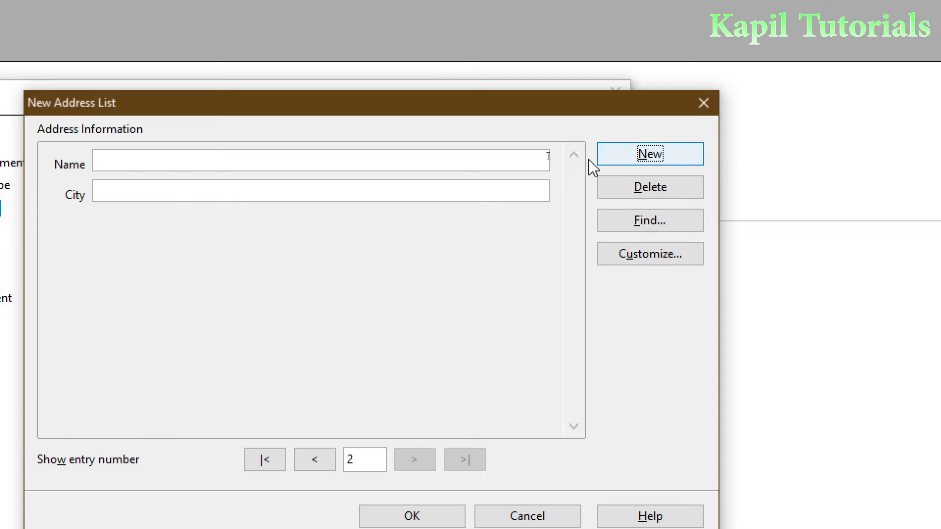
pyautogui.click(184, 162)
pyautogui.write('BBB')
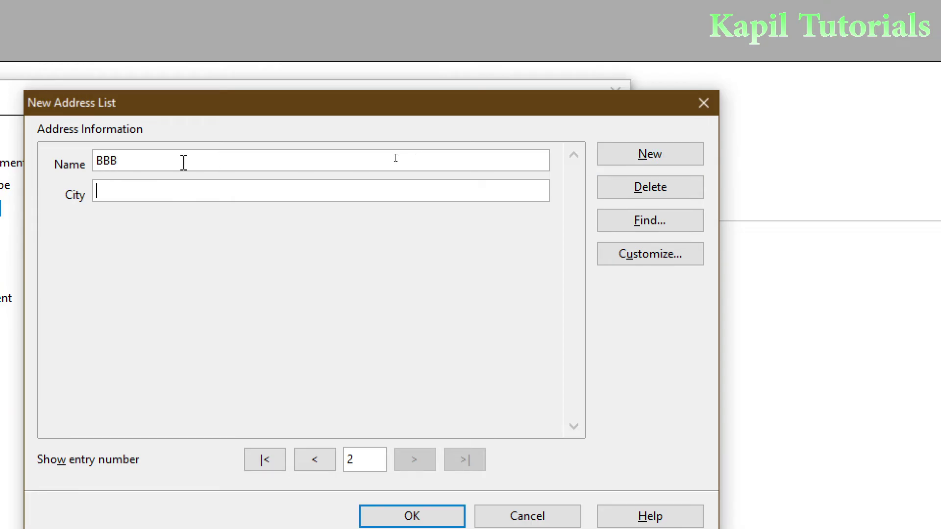
pyautogui.write('PINJORE')
# Add entries CC/PWN and DDD/KALKA, then finish the list to start saving.
pyautogui.click(607, 159)
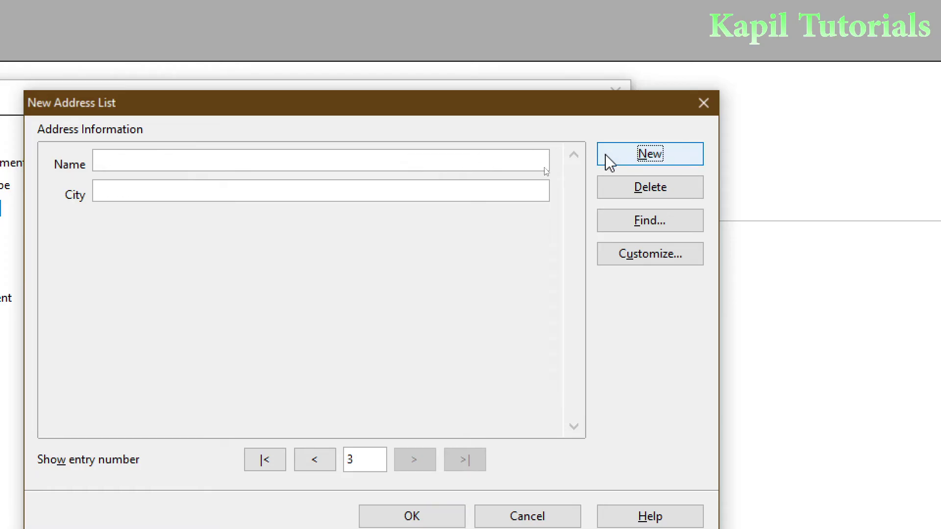
pyautogui.click(251, 160)
pyautogui.write('CCC')
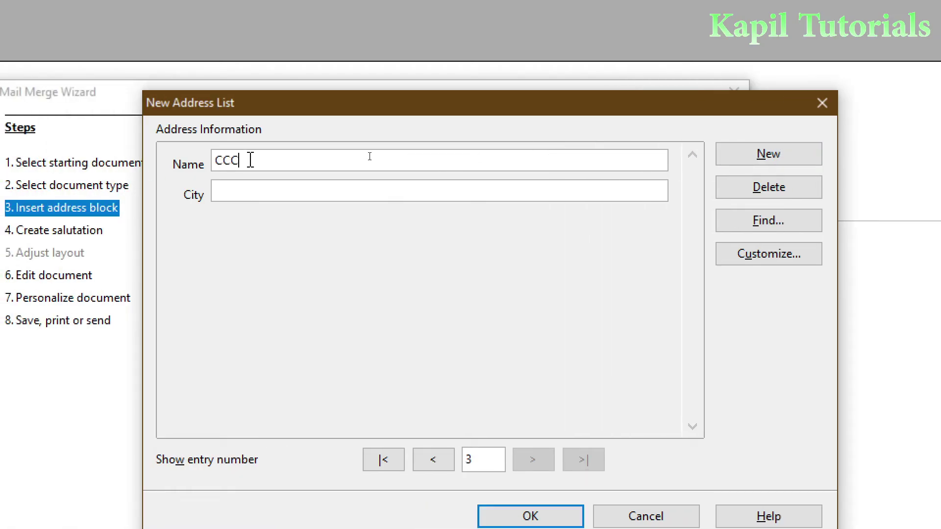
pyautogui.click(243, 192)
pyautogui.write('PWN')
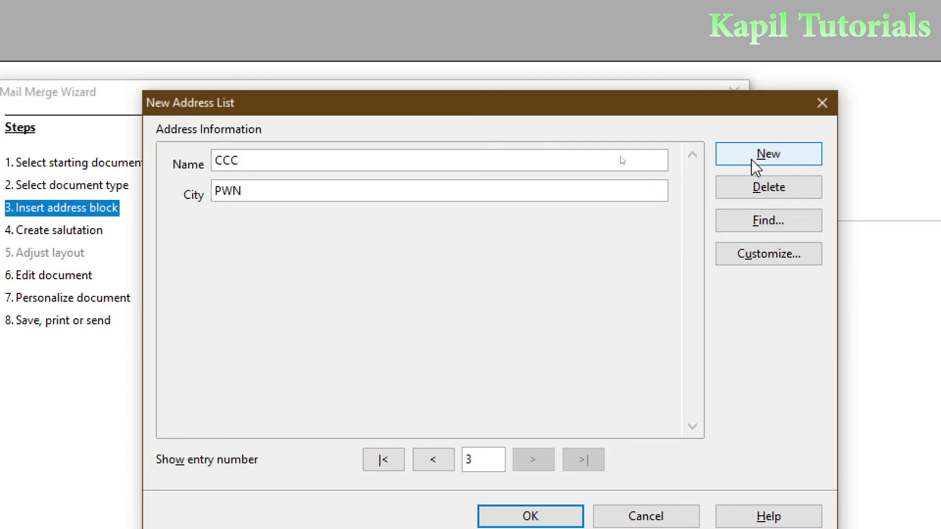
pyautogui.click(752, 161)
pyautogui.click(231, 164)
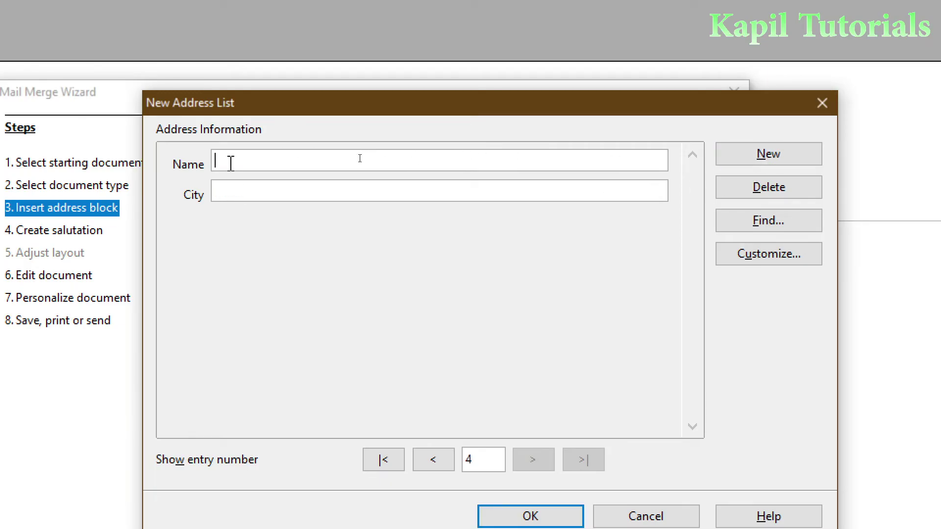
pyautogui.write('DDD')
pyautogui.write('KALKA')
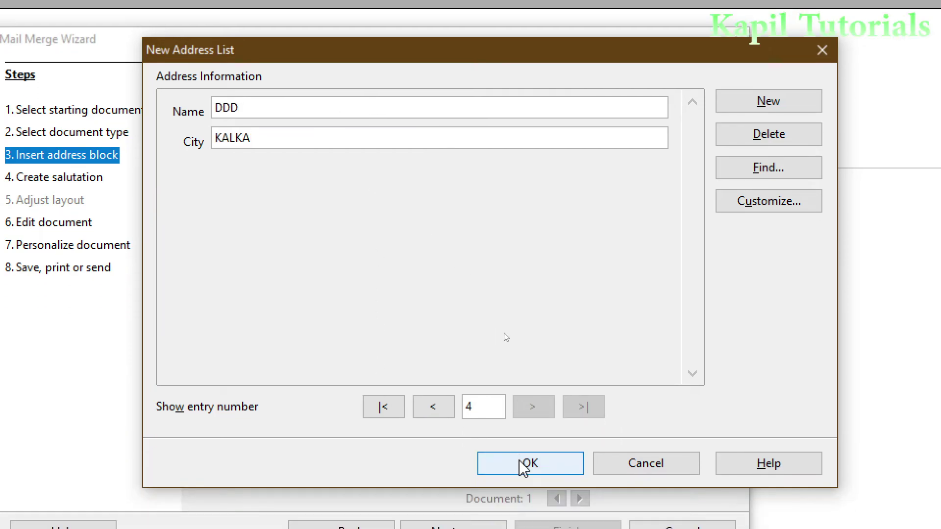
pyautogui.click(524, 465)
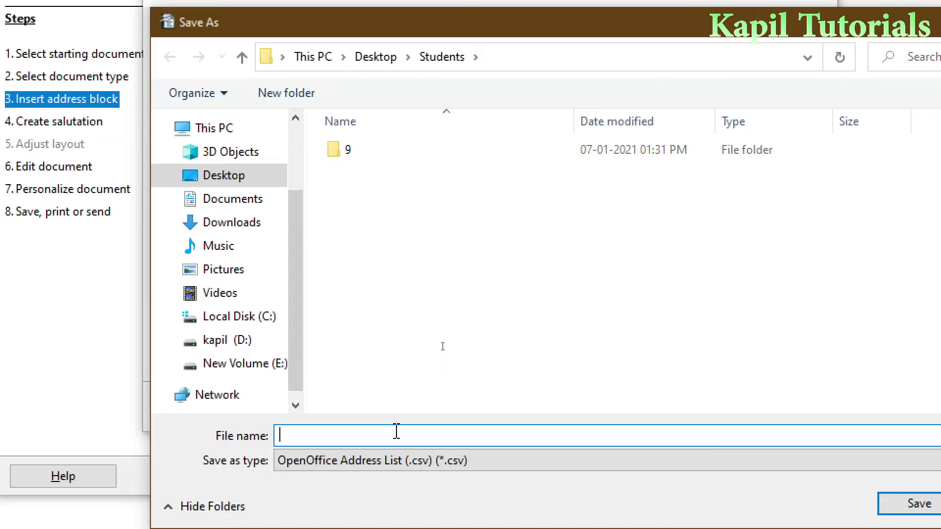
# Save the address list as NAMECITY.csv, confirm it as the address list, and close the wizard.
pyautogui.write('NAM')
pyautogui.write('ECITY')
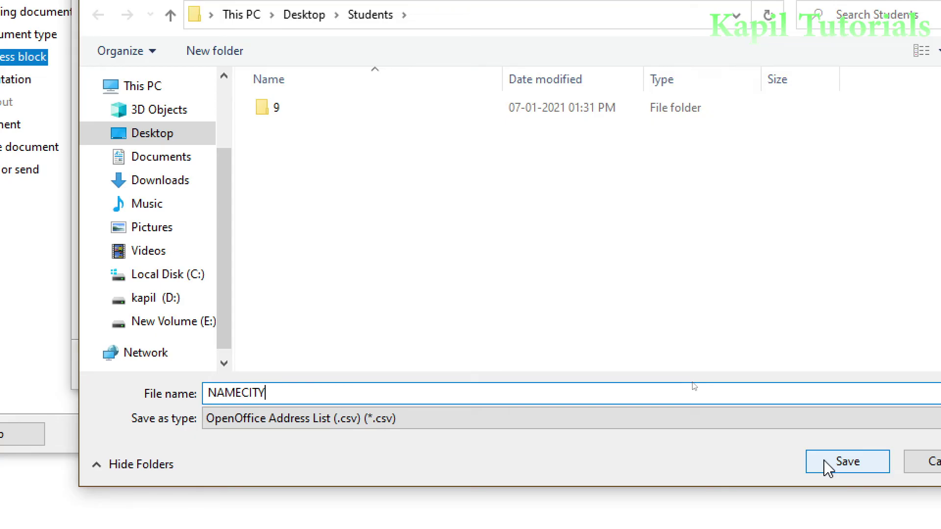
pyautogui.click(827, 469)
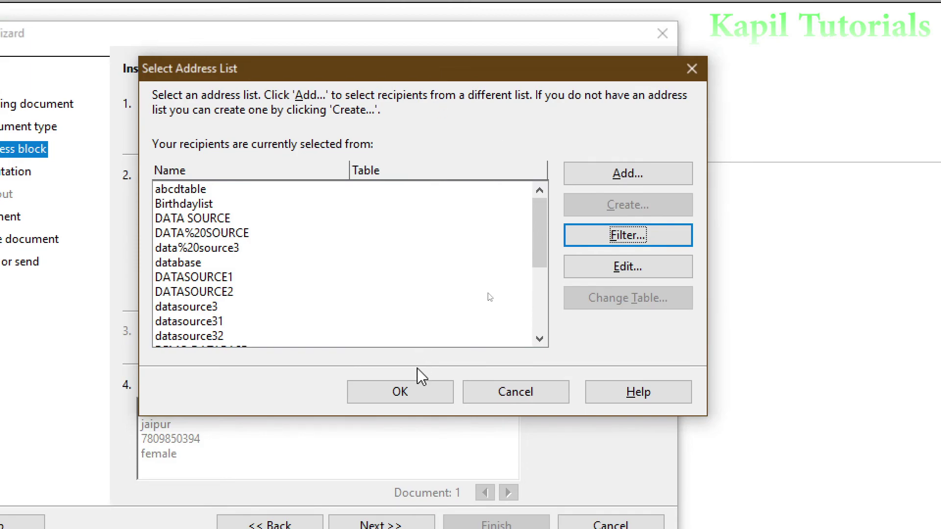
pyautogui.click(401, 392)
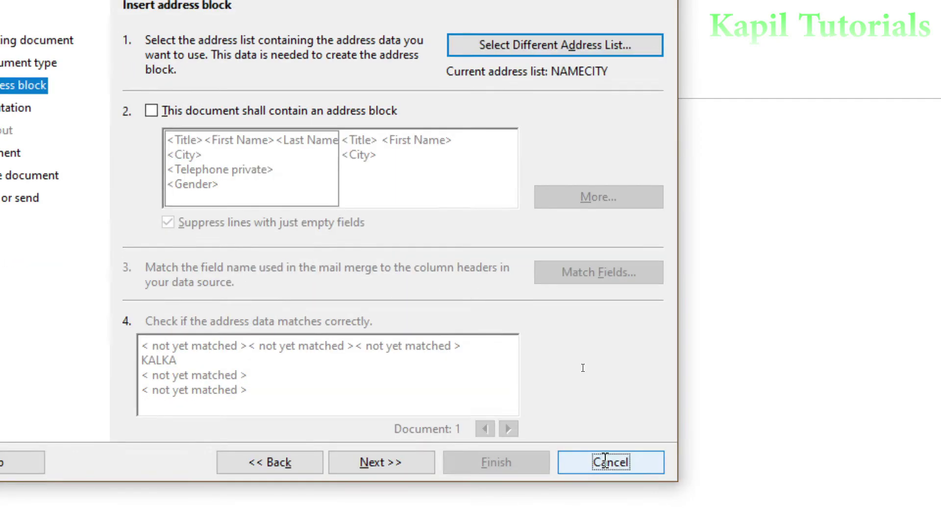
pyautogui.click(606, 461)
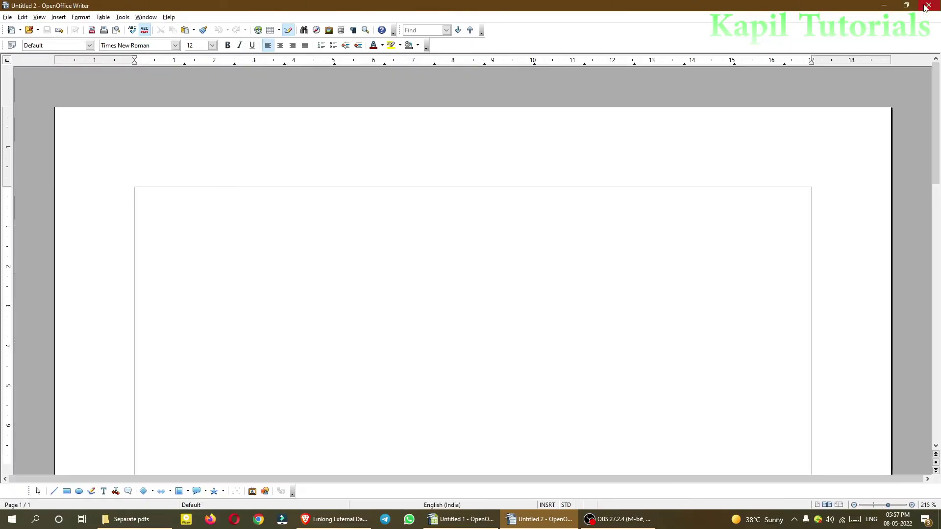
# Close the Writer document, show Calc's Data Sources, and view the NAMECITY table's four records.
pyautogui.click(930, 6)
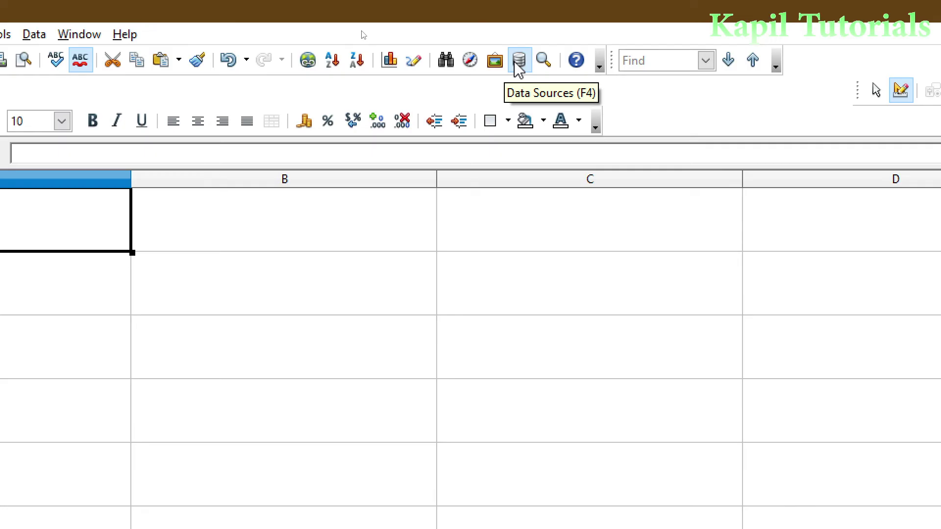
pyautogui.click(519, 70)
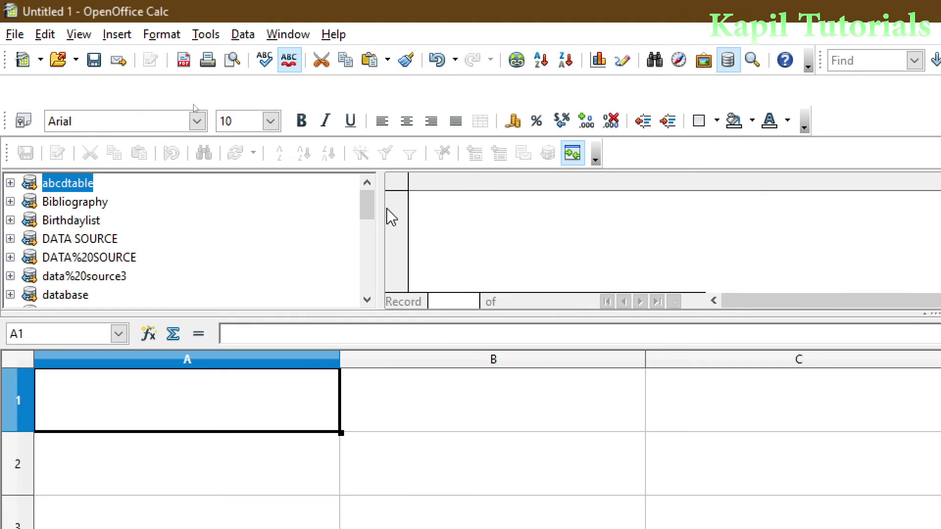
pyautogui.moveTo(375, 212); pyautogui.dragTo(373, 282)
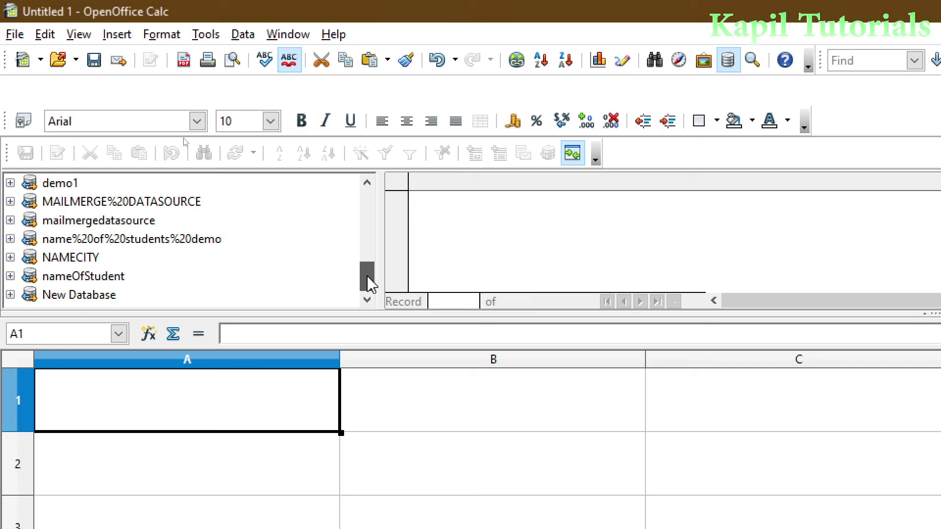
pyautogui.click(53, 262)
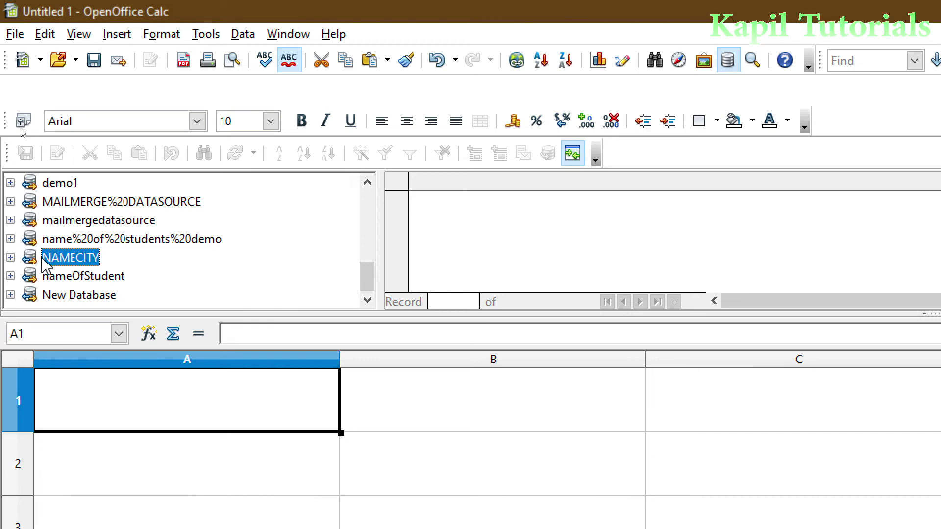
pyautogui.click(10, 258)
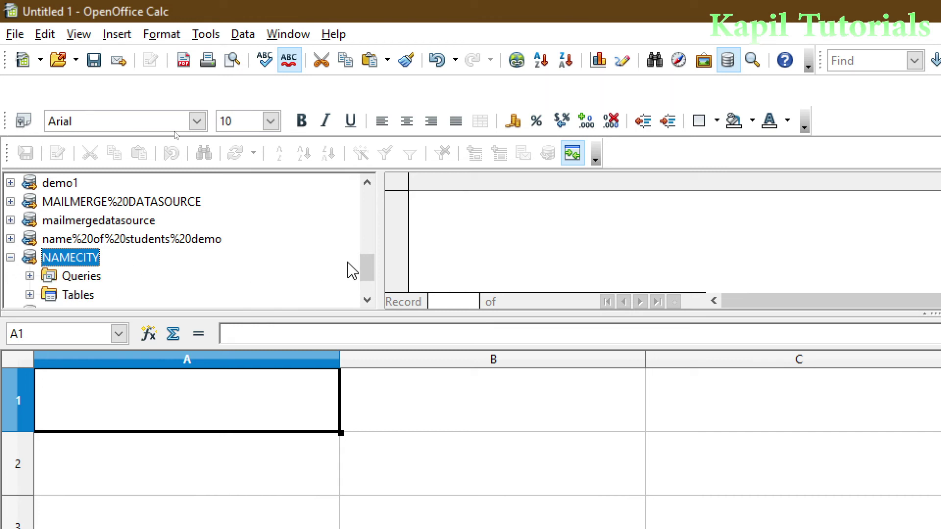
pyautogui.scroll(-1, 366, 263)
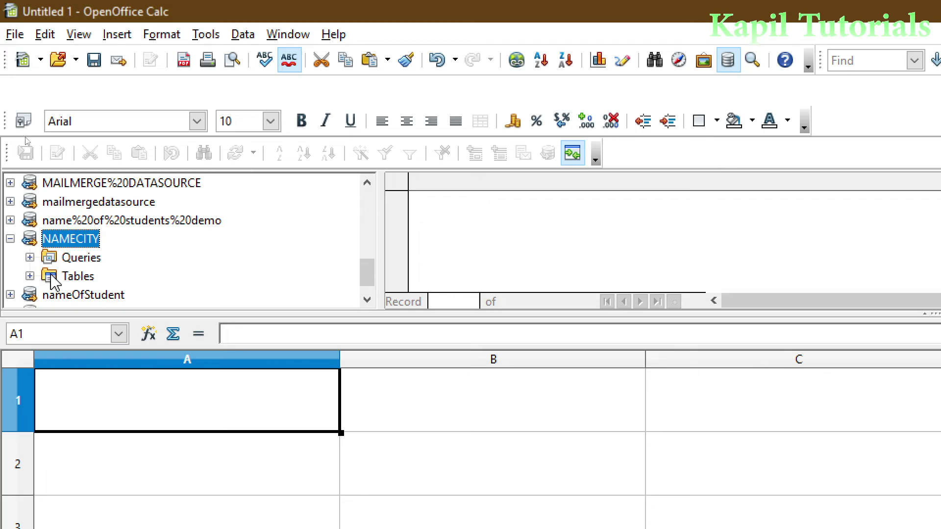
pyautogui.click(30, 276)
pyautogui.scroll(-1, 370, 285)
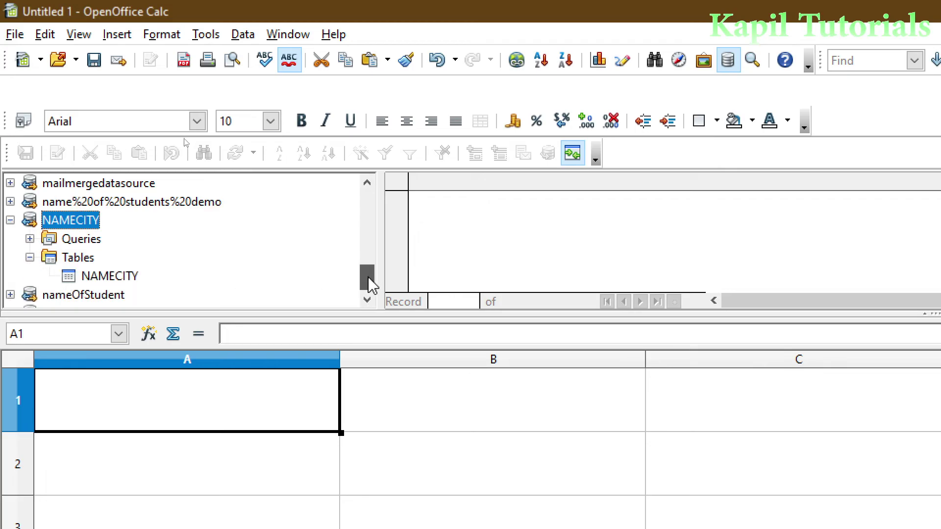
pyautogui.click(88, 277)
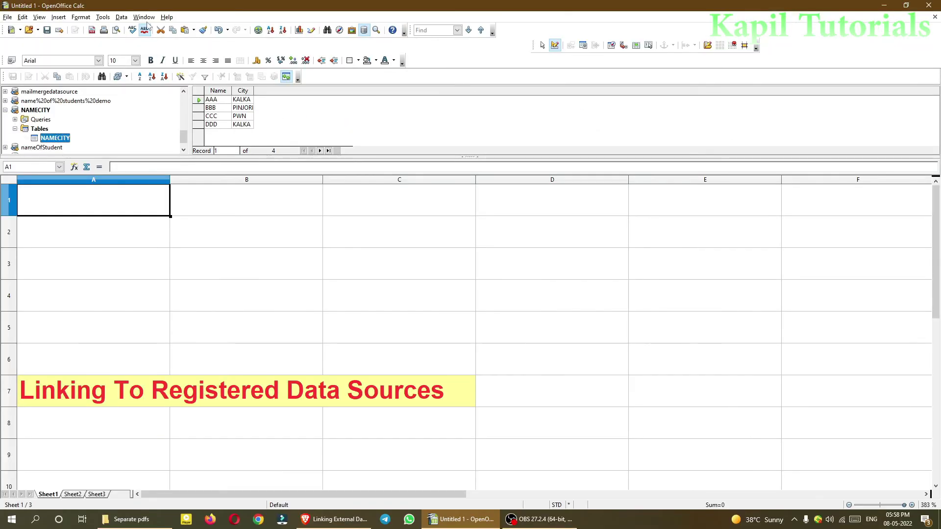
# Select all NAMECITY records and drag them with Name/City headers onto cell A1.
pyautogui.click(199, 95)
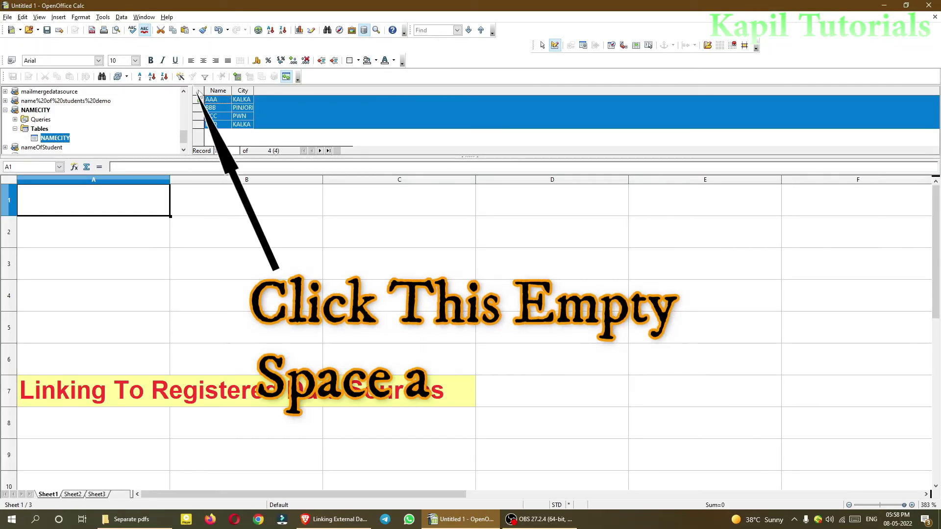
pyautogui.moveTo(199, 94); pyautogui.dragTo(109, 211)
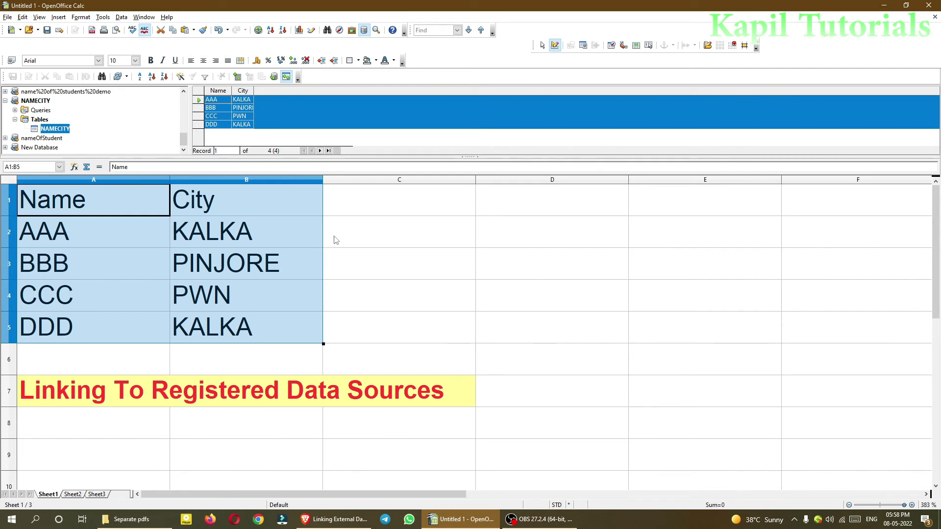
pyautogui.click(103, 18)
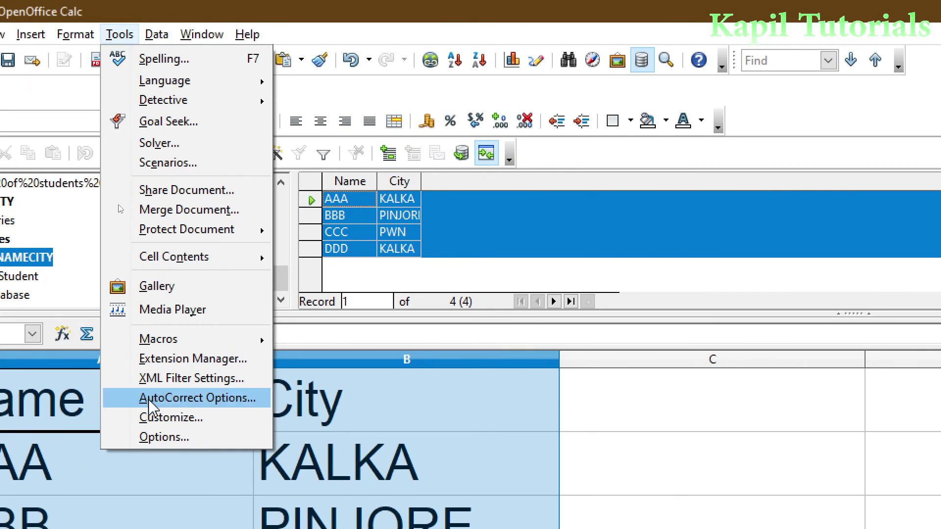
# In Options > OpenOffice Base > Databases, find NAMECITY in the Registered databases list.
pyautogui.click(125, 219)
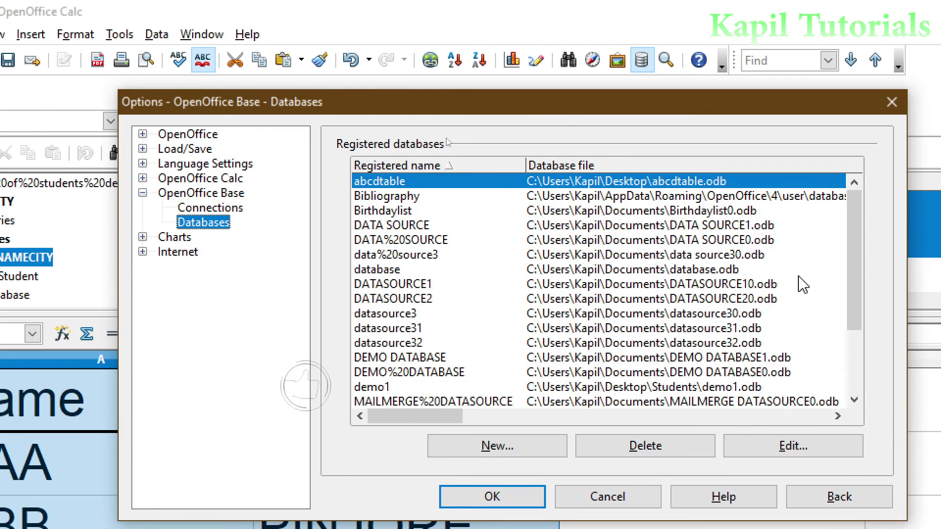
pyautogui.moveTo(828, 272); pyautogui.dragTo(823, 348)
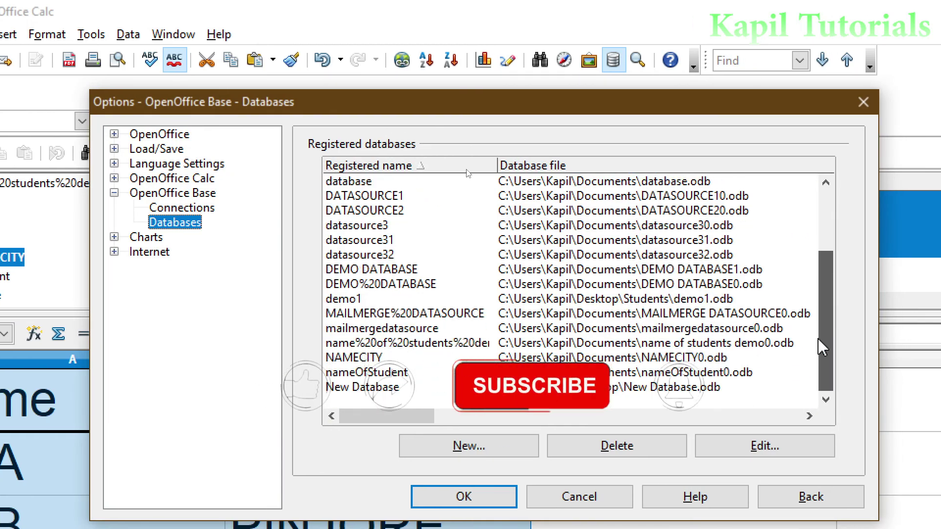
pyautogui.moveTo(821, 353); pyautogui.dragTo(814, 270)
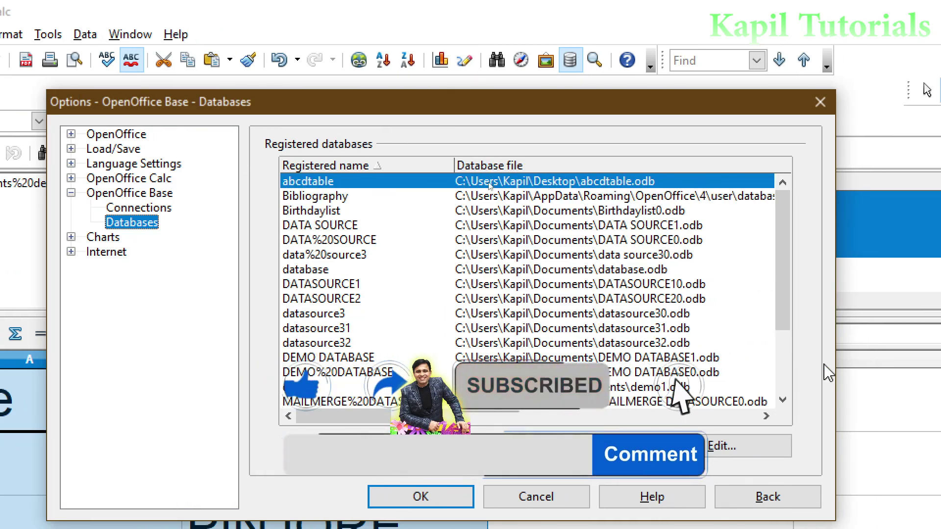
pyautogui.click(783, 401)
pyautogui.click(783, 401)
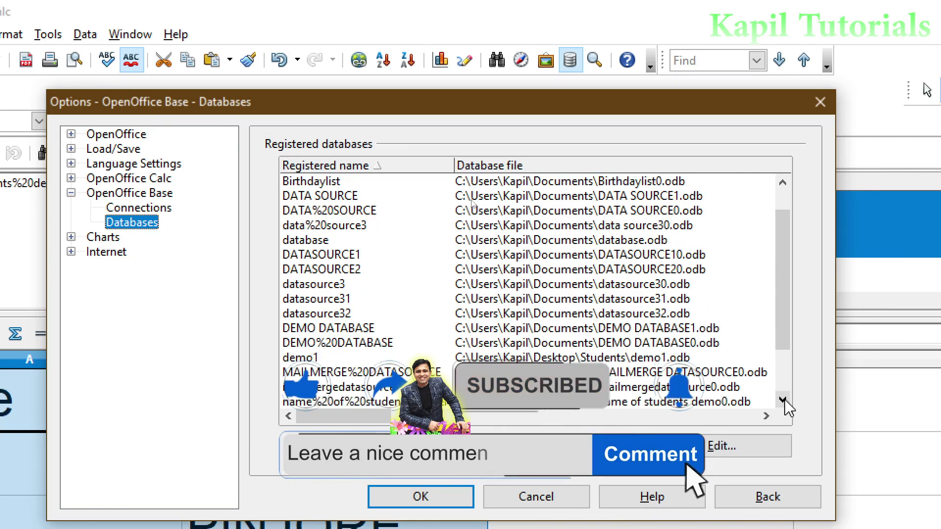
pyautogui.click(783, 400)
pyautogui.click(318, 402)
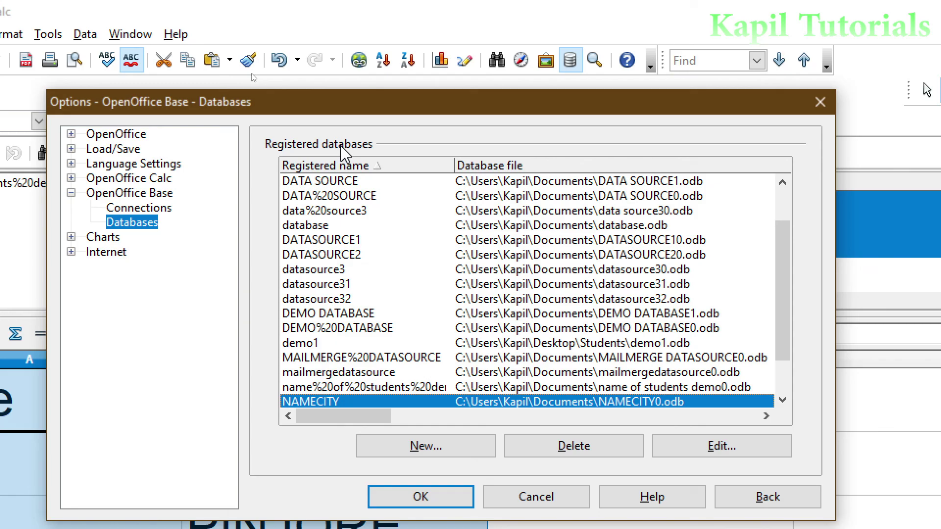
pyautogui.moveTo(781, 275); pyautogui.dragTo(787, 311)
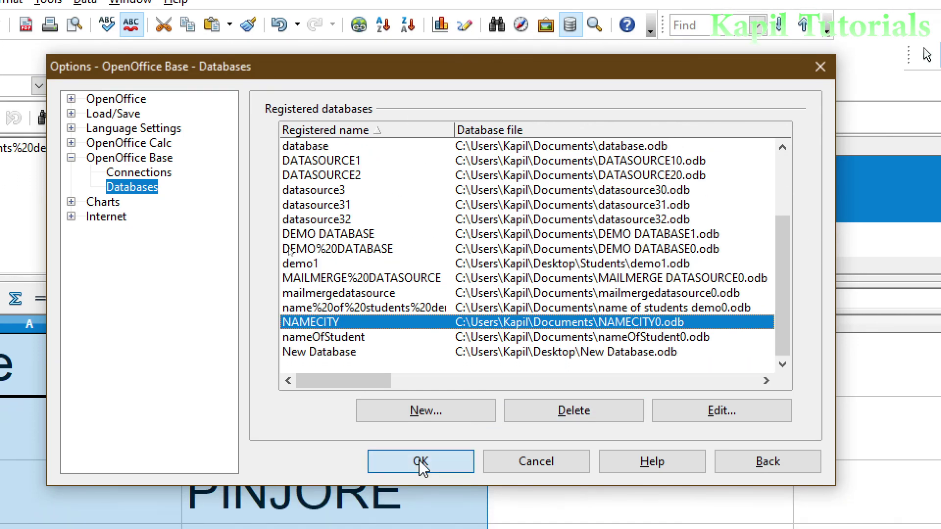
# Confirm the Options dialog with OK and click C1 to deselect the imported Name/City range.
pyautogui.click(421, 497)
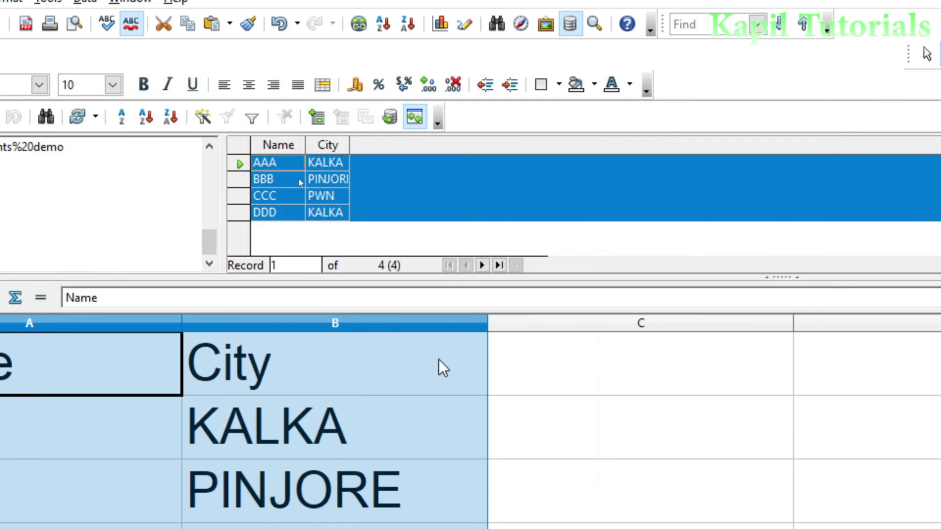
pyautogui.click(497, 367)
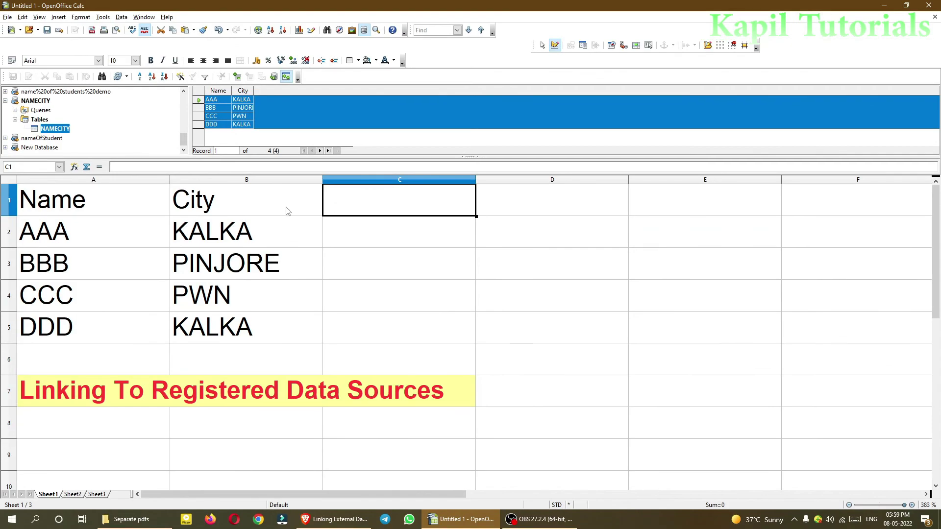